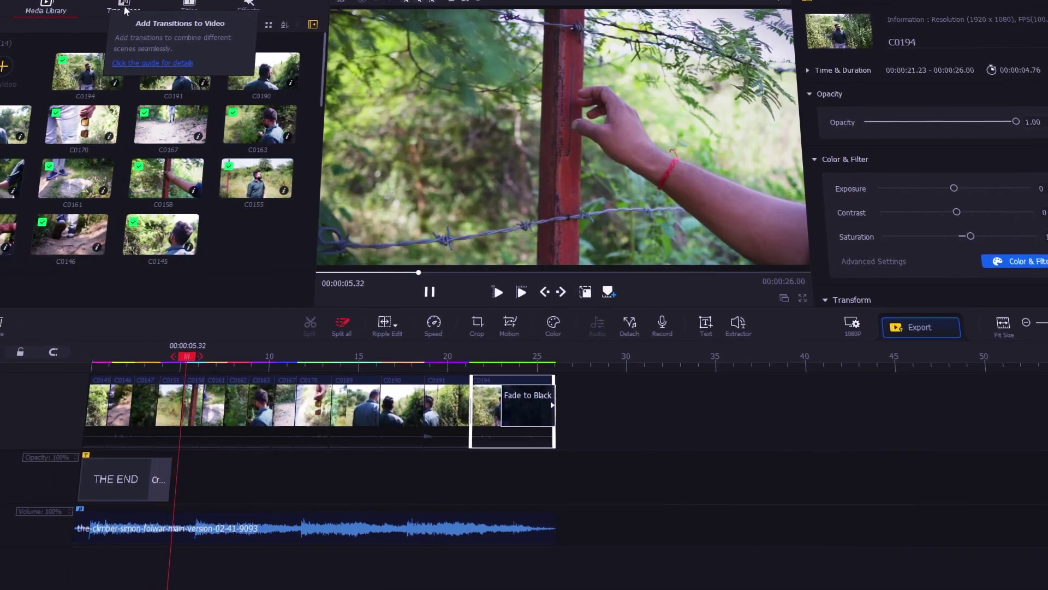
Browse the transitions, titles and effects libraries.
{"action": "left_click", "coordinate": [124, 11]}
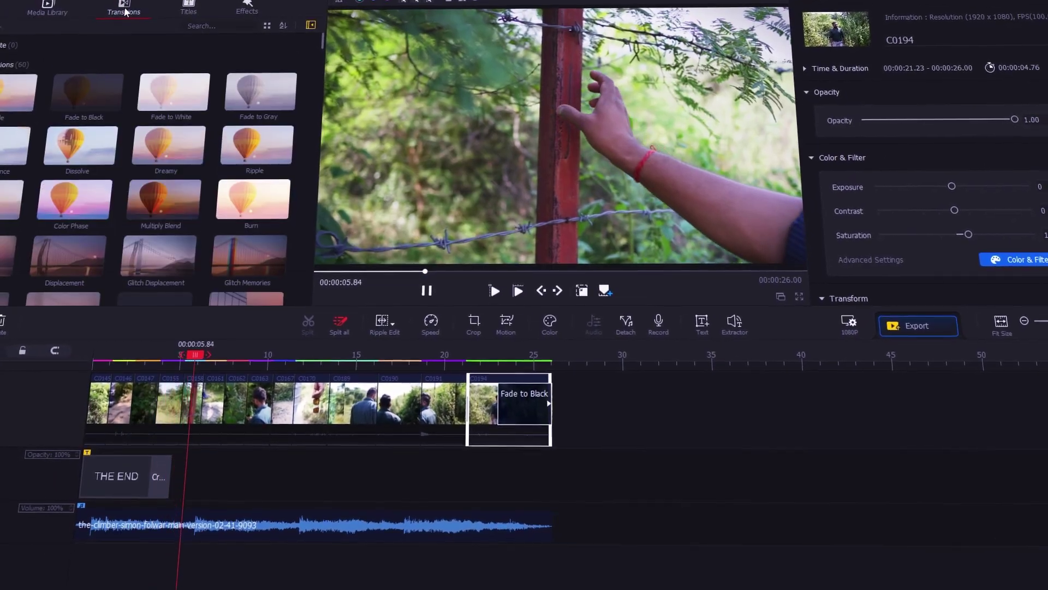
{"action": "left_click", "coordinate": [189, 8]}
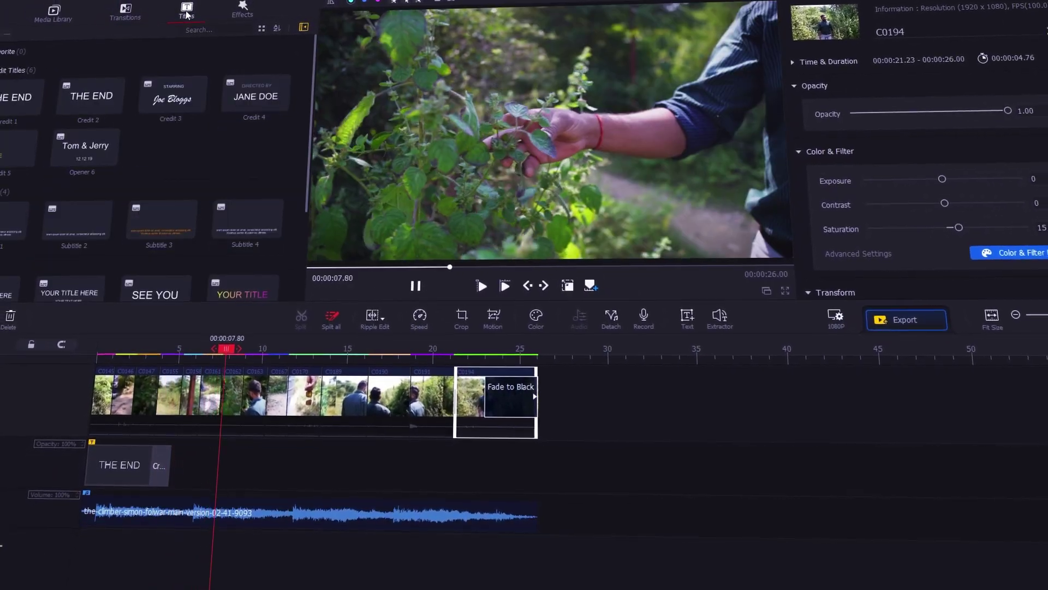
{"action": "left_click", "coordinate": [243, 10]}
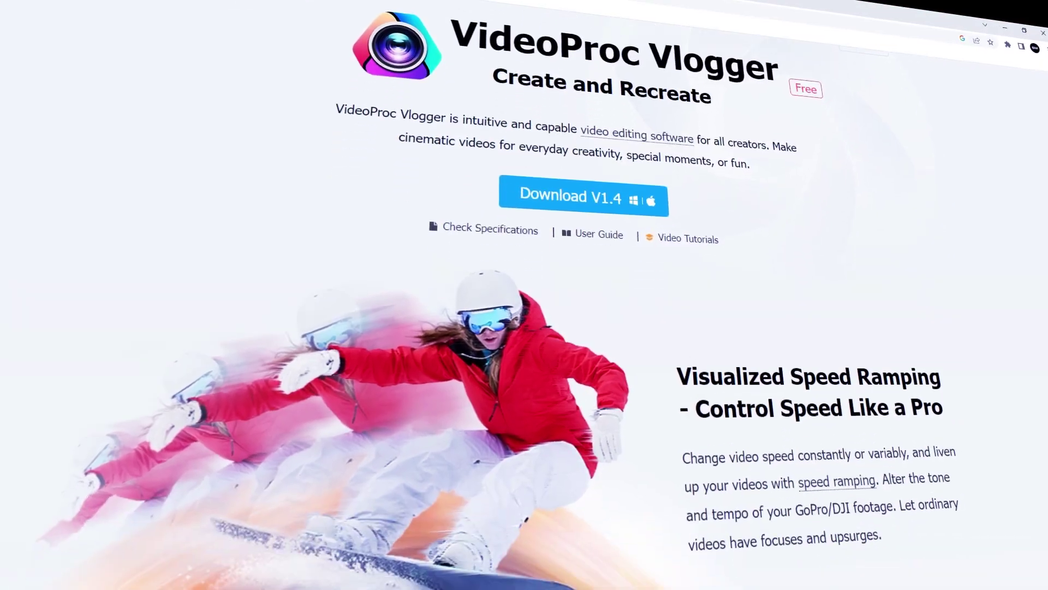
On the VideoProc Vlogger web page, review the speed ramping and motion effect sections and choose the V1.4 download.
{"action": "scroll", "coordinate": [524, 295], "scroll_direction": "down", "scroll_amount": 8}
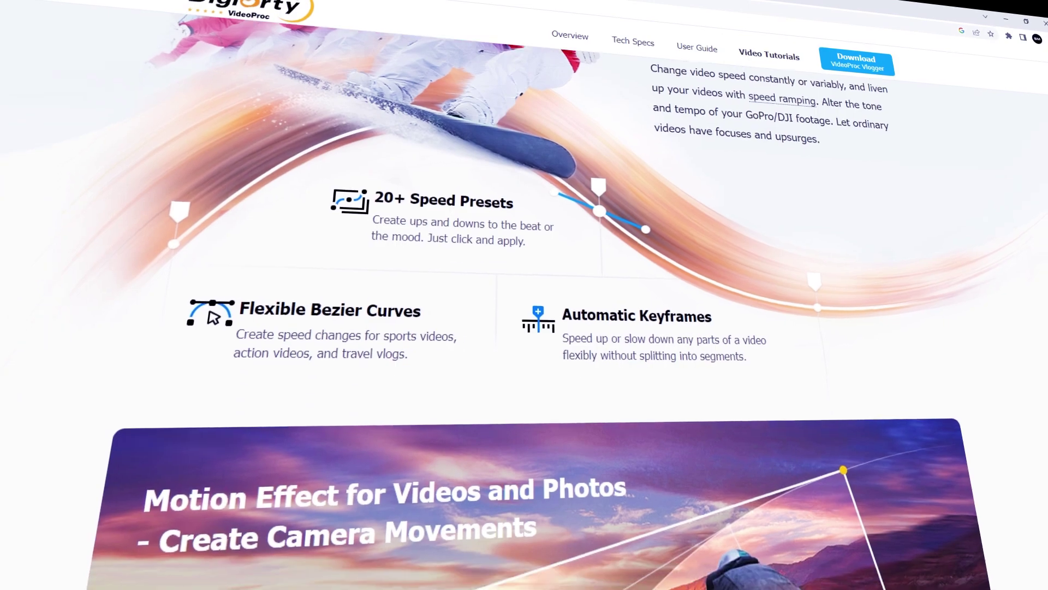
{"action": "scroll", "coordinate": [524, 295], "scroll_direction": "down", "scroll_amount": 6}
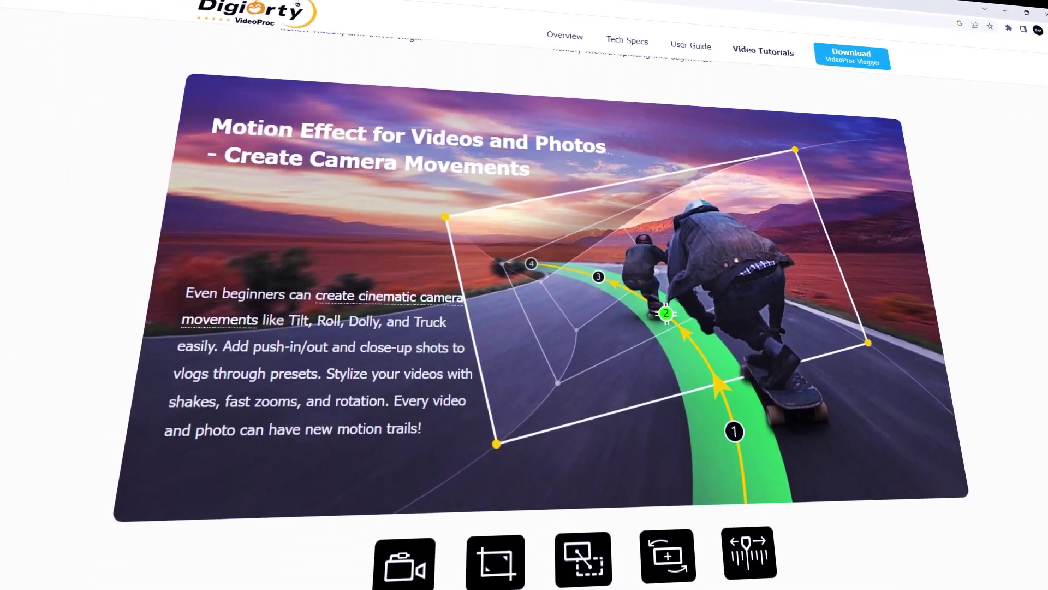
{"action": "scroll", "coordinate": [525, 295], "scroll_direction": "up", "scroll_amount": 14}
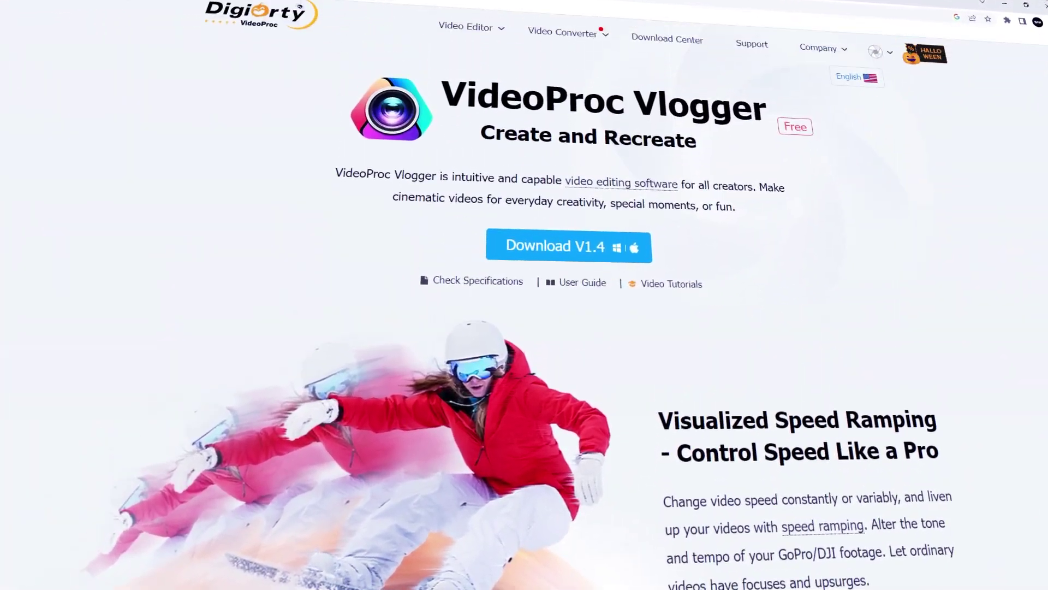
{"action": "left_click", "coordinate": [588, 250]}
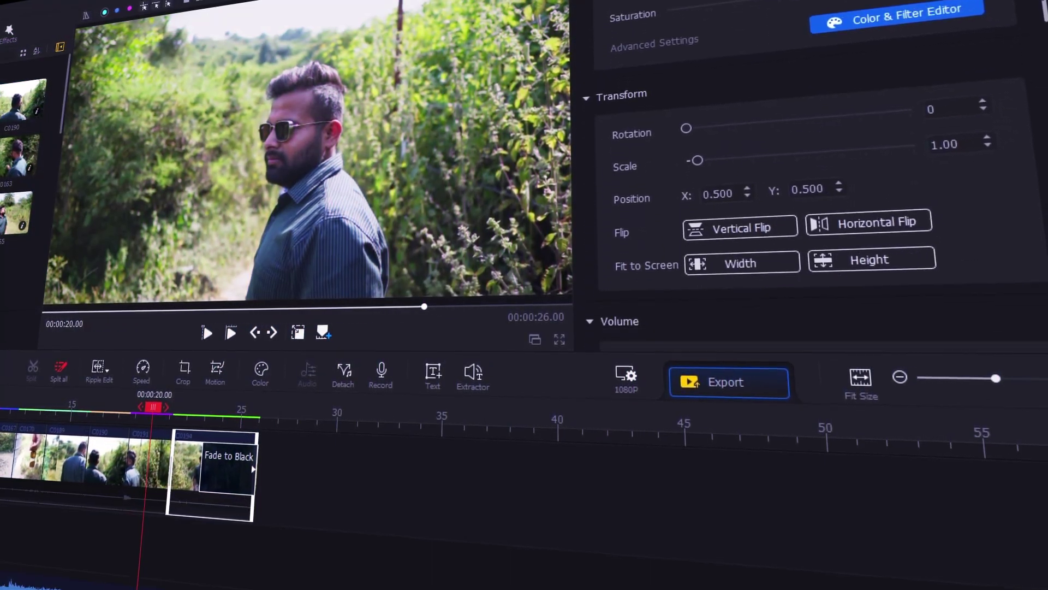
In the video editor, examine the Transform and Play Speed settings of clip C0194.
{"action": "scroll", "coordinate": [808, 191], "scroll_direction": "down", "scroll_amount": 10}
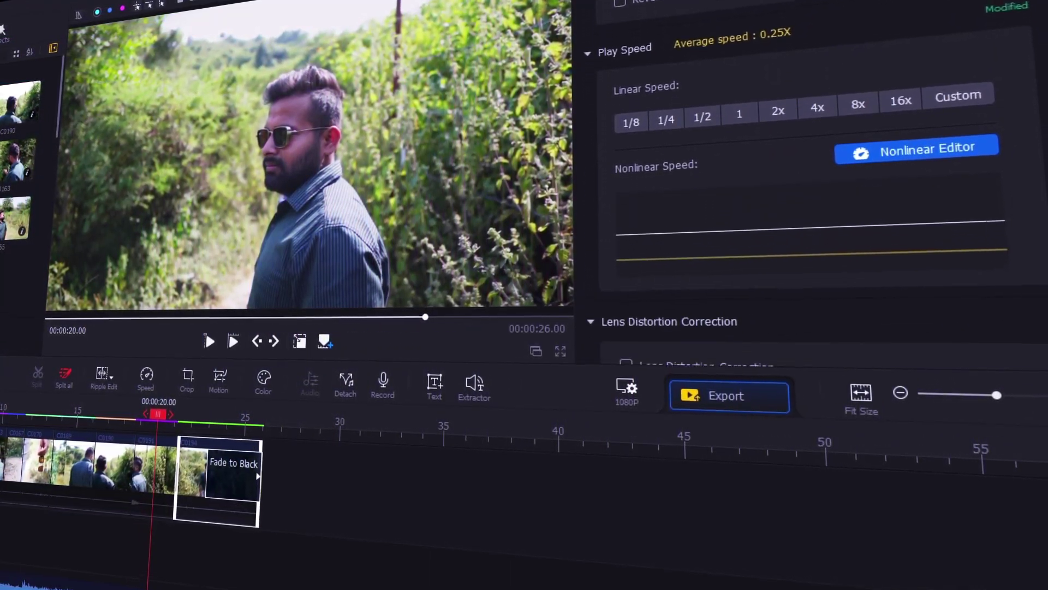
{"action": "scroll", "coordinate": [1030, 164], "scroll_direction": "up", "scroll_amount": 5}
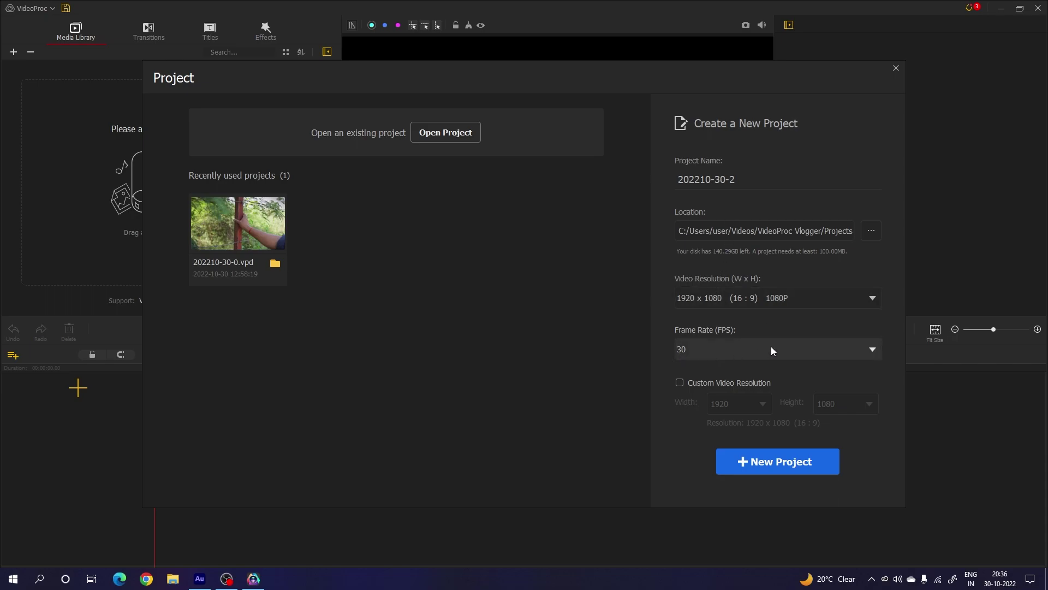
Create the new project 202210-30-2 with 1920 x 1080 (16:9) resolution and a frame rate of 30 fps.
{"action": "left_click", "coordinate": [797, 464]}
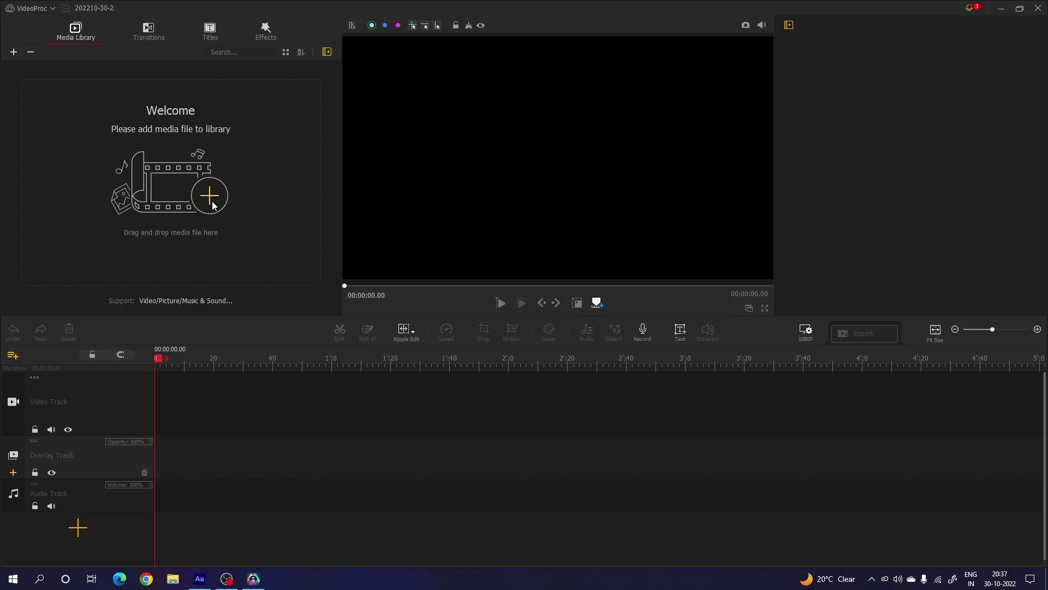
Look through the available transitions and the credit, subtitle and title templates.
{"action": "left_click", "coordinate": [152, 34]}
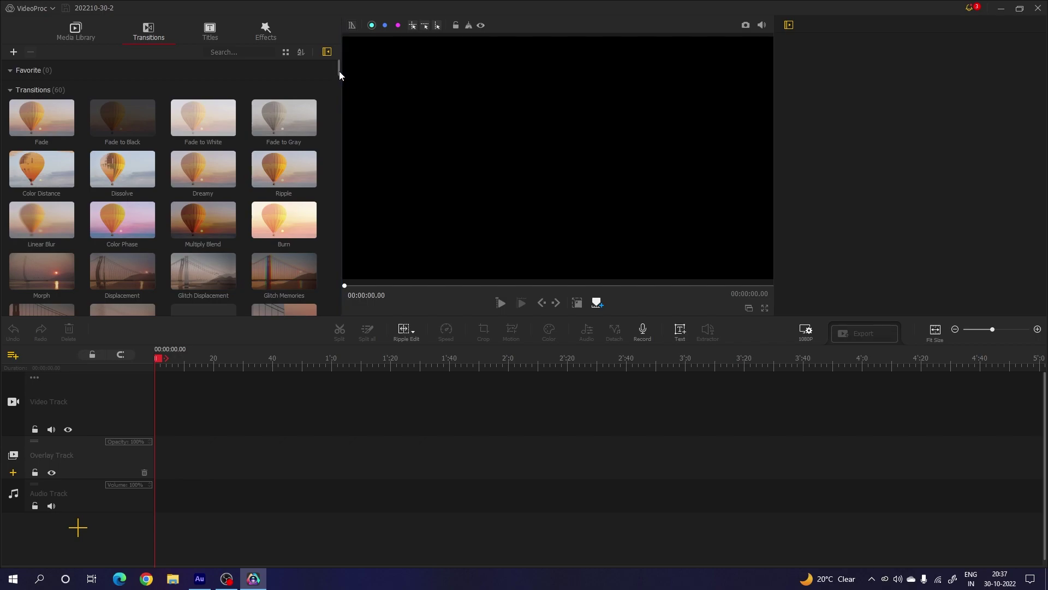
{"action": "mouse_move", "coordinate": [339, 71]}
{"action": "left_mouse_down"}
{"action": "mouse_move", "coordinate": [338, 250]}
{"action": "mouse_move", "coordinate": [334, 77]}
{"action": "left_mouse_up"}
{"action": "left_click", "coordinate": [216, 34]}
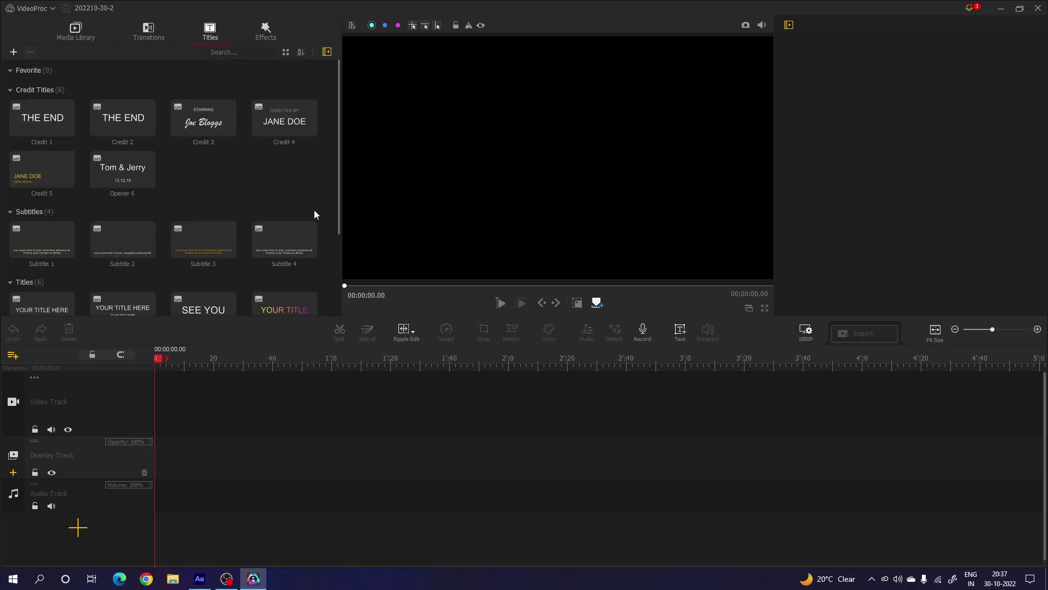
{"action": "scroll", "coordinate": [315, 215], "scroll_direction": "down", "scroll_amount": 3}
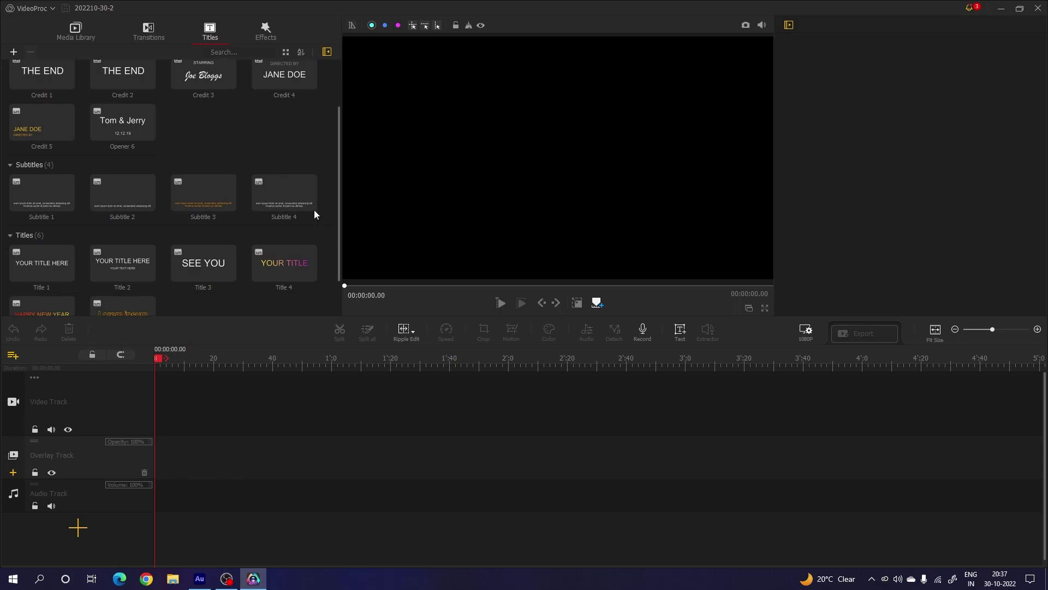
{"action": "scroll", "coordinate": [315, 214], "scroll_direction": "up", "scroll_amount": 3}
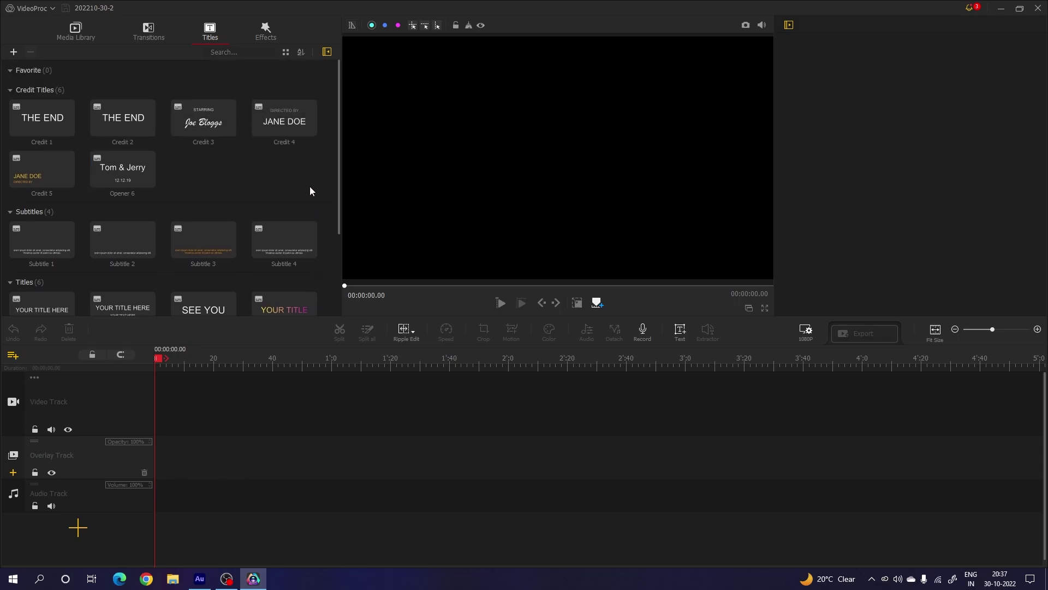
Look through the filters in the effects library, returning to the start of the list.
{"action": "left_click", "coordinate": [267, 31]}
{"action": "scroll", "coordinate": [300, 183], "scroll_direction": "down", "scroll_amount": 2}
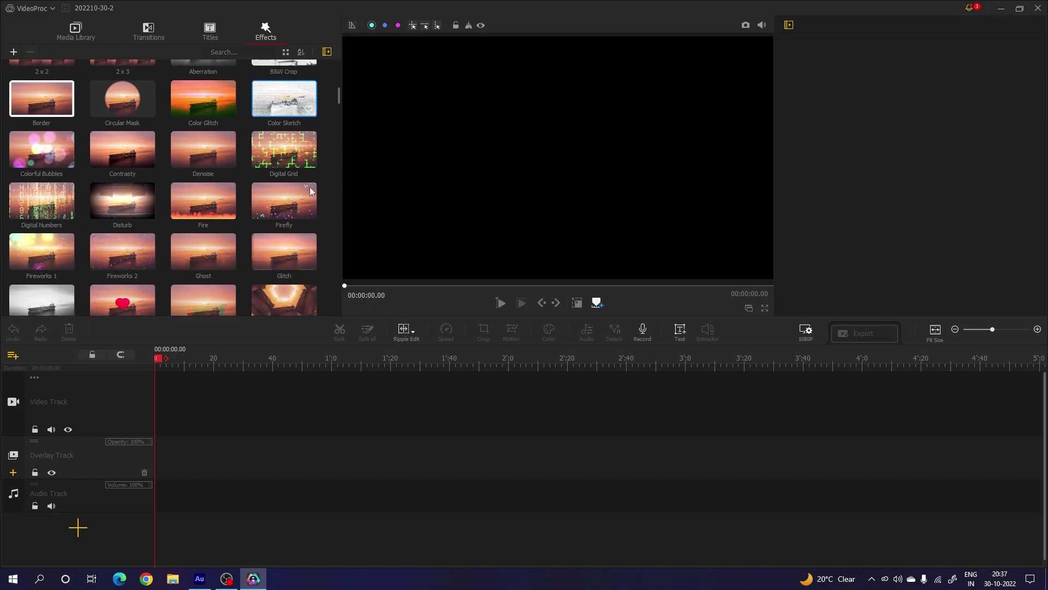
{"action": "scroll", "coordinate": [312, 191], "scroll_direction": "down", "scroll_amount": 1}
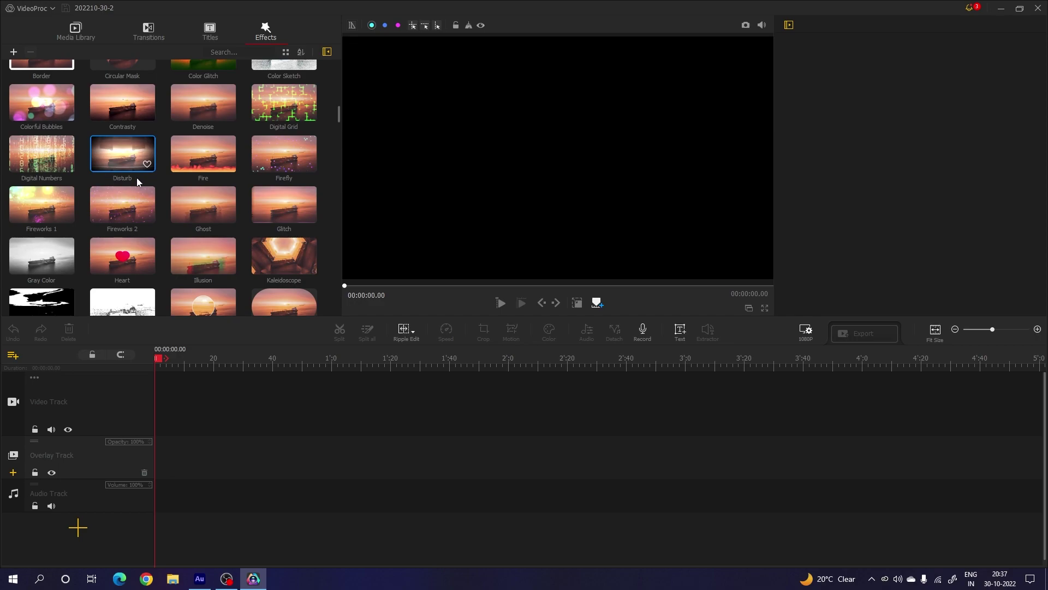
{"action": "scroll", "coordinate": [164, 192], "scroll_direction": "down", "scroll_amount": 1}
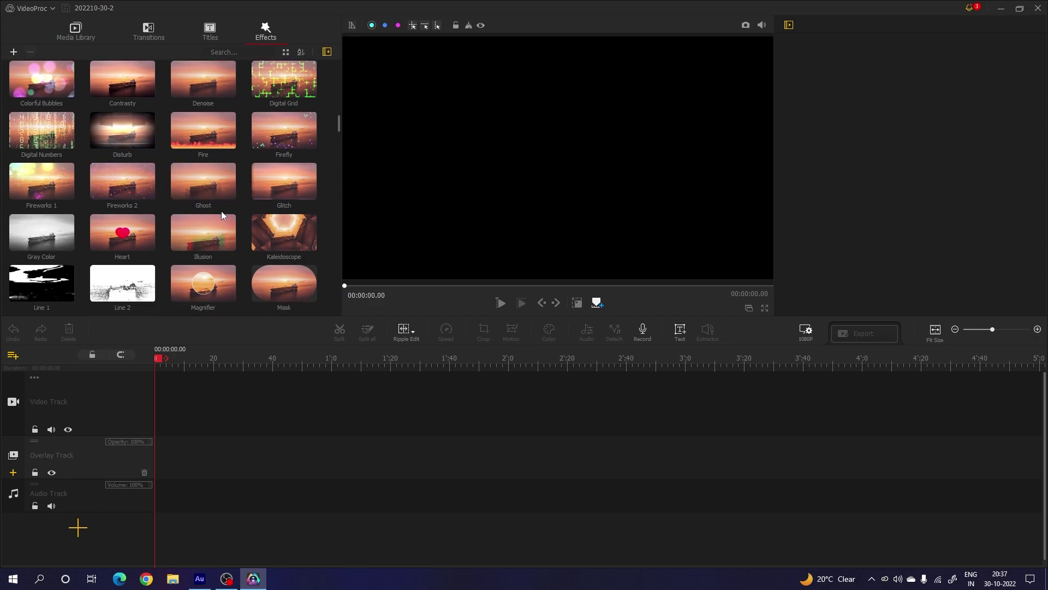
{"action": "scroll", "coordinate": [232, 253], "scroll_direction": "down", "scroll_amount": 2}
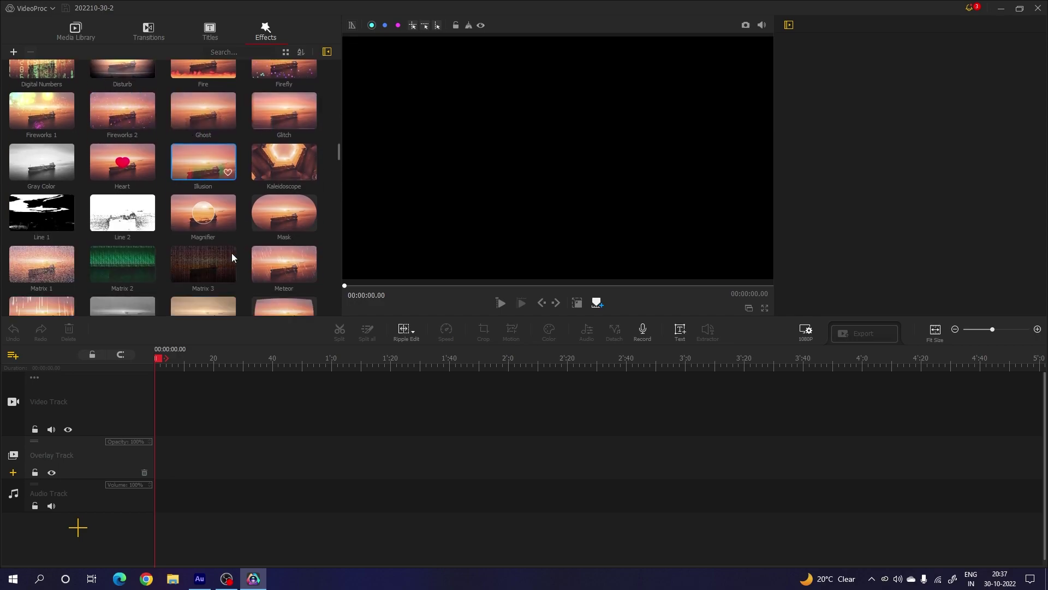
{"action": "scroll", "coordinate": [232, 253], "scroll_direction": "down", "scroll_amount": 1}
{"action": "scroll", "coordinate": [231, 253], "scroll_direction": "down", "scroll_amount": 3}
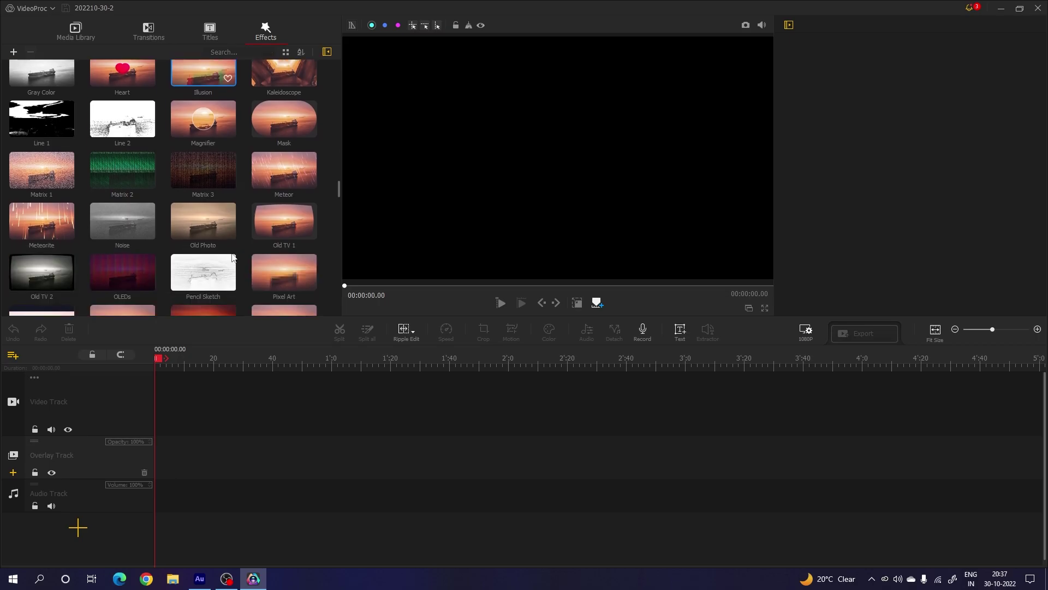
{"action": "scroll", "coordinate": [232, 257], "scroll_direction": "up", "scroll_amount": 10}
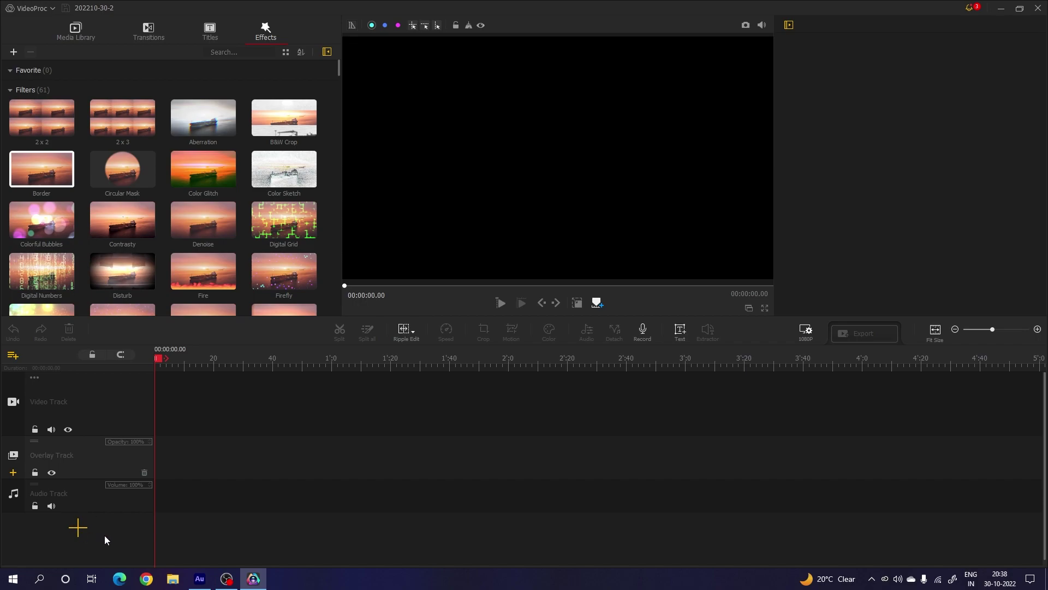
Try to delete the empty tracks from the timeline.
{"action": "left_click", "coordinate": [80, 526]}
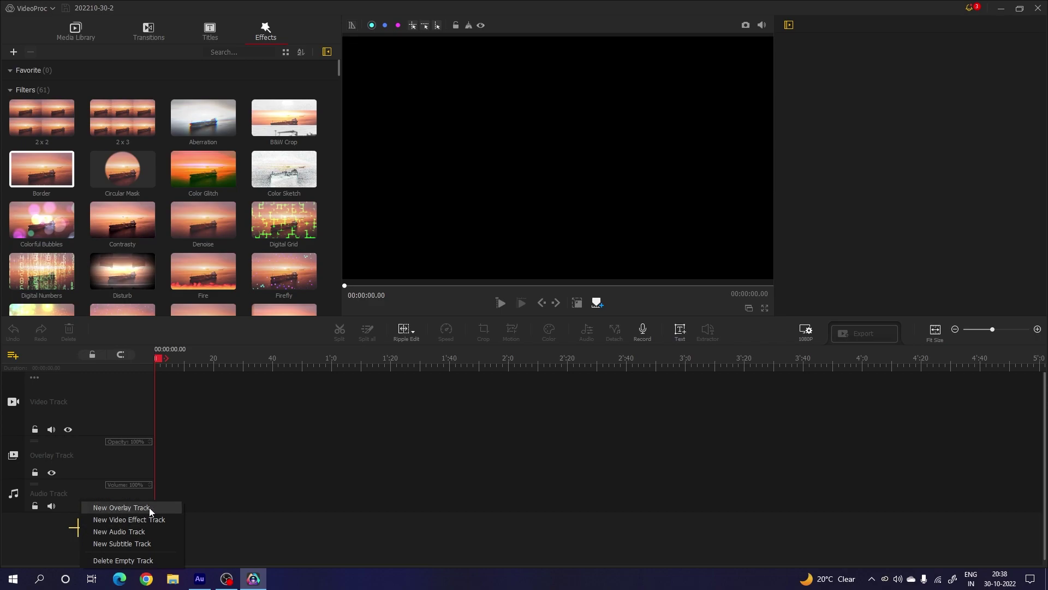
{"action": "left_click", "coordinate": [148, 559]}
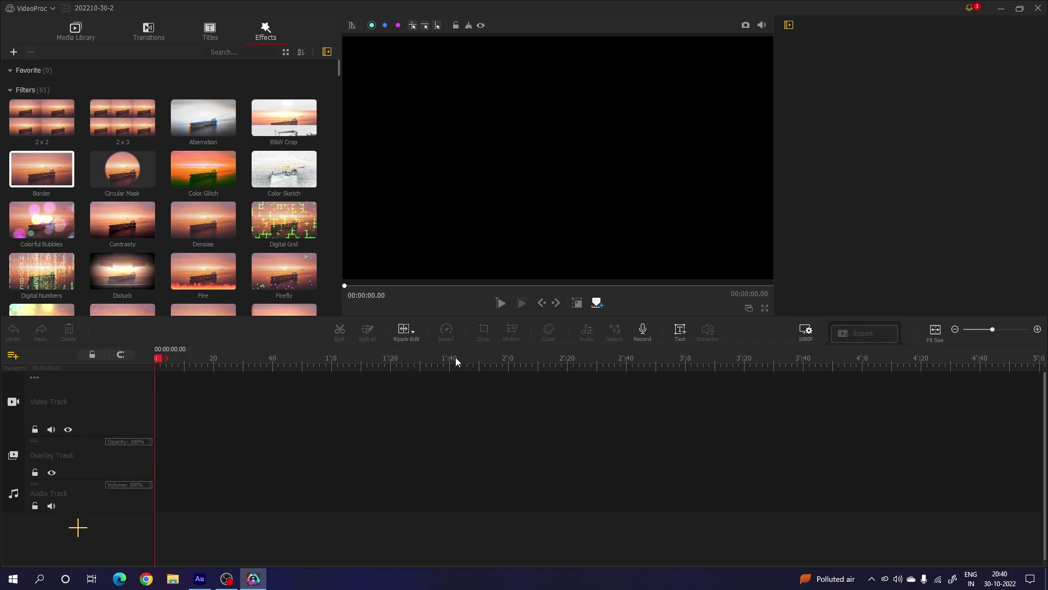
Review the project's resolution presets, frame rate and background options, and dismiss the settings dialog.
{"action": "left_click", "coordinate": [806, 330]}
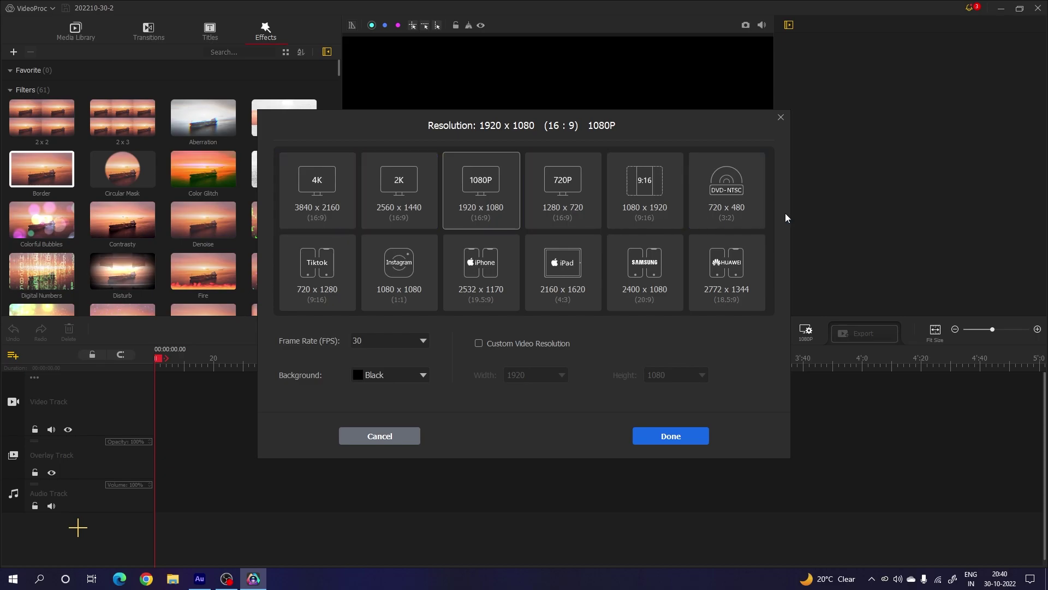
{"action": "left_click", "coordinate": [781, 117]}
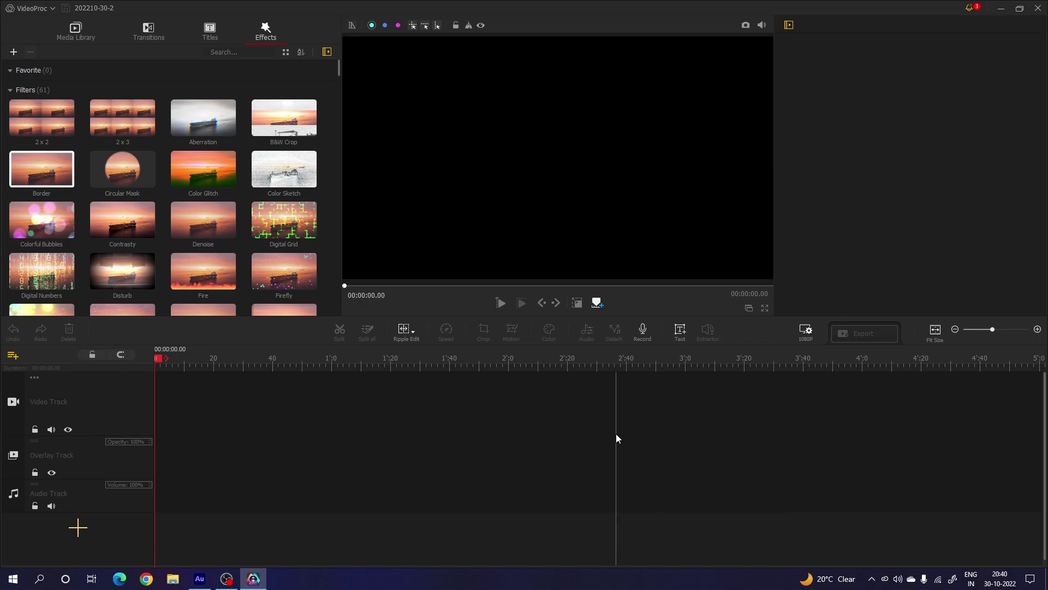
Import all clips from C0145 to C0194 and the climber music file from Desktop > Video Proc > Videos into the media library.
{"action": "left_click", "coordinate": [87, 34]}
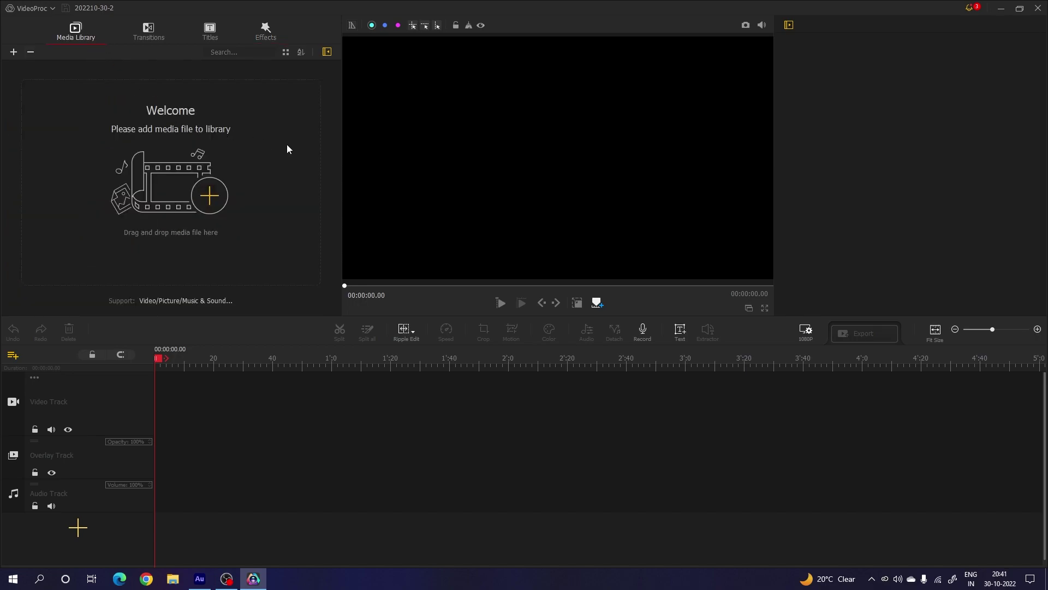
{"action": "left_click", "coordinate": [210, 197]}
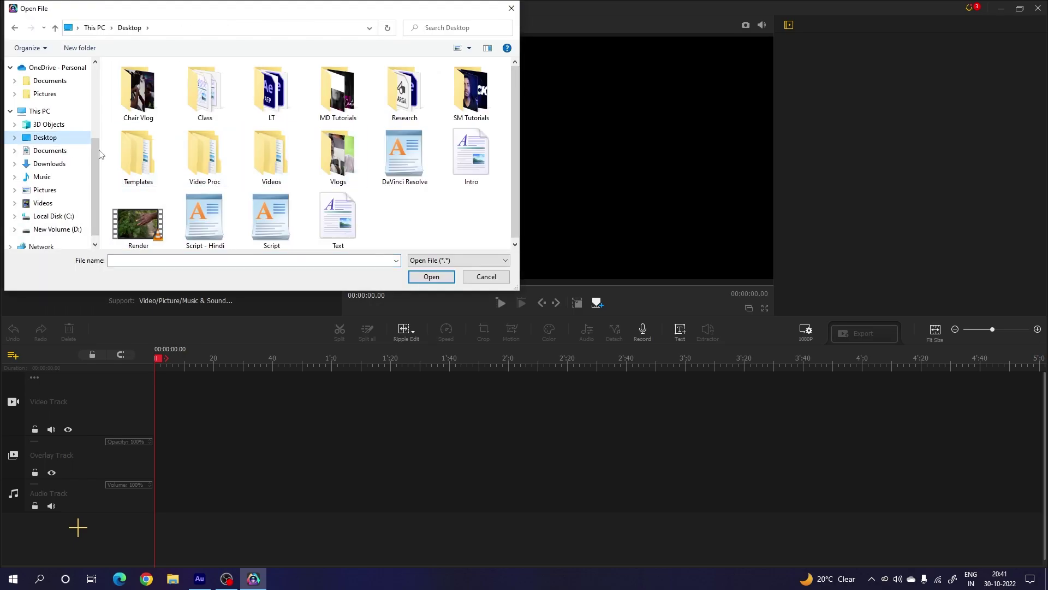
{"action": "double_click", "coordinate": [210, 159]}
{"action": "double_click", "coordinate": [154, 106]}
{"action": "left_click", "coordinate": [155, 106]}
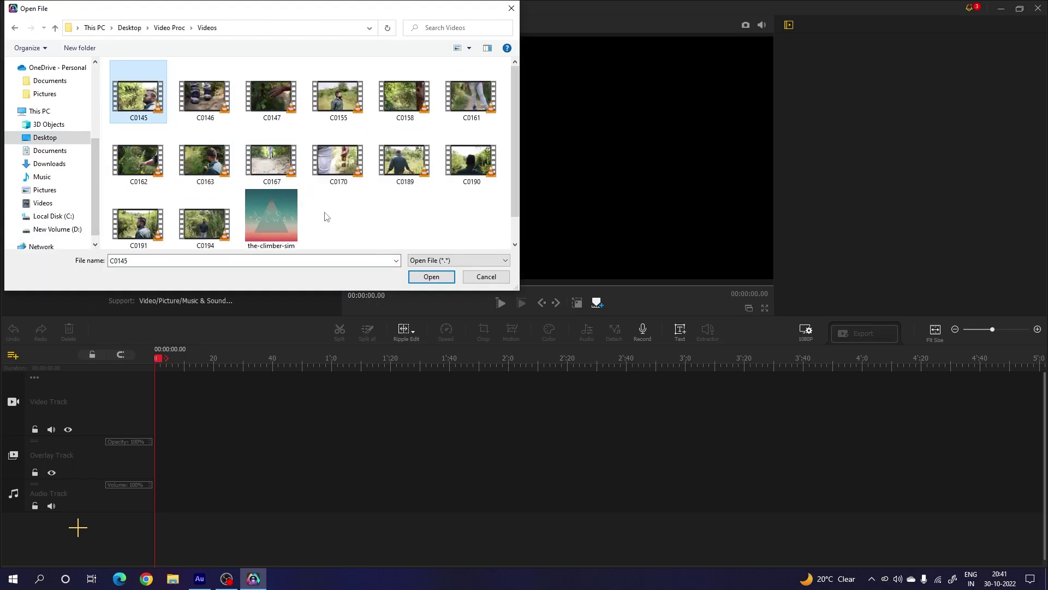
{"action": "left_click", "coordinate": [278, 237], "text": "shift"}
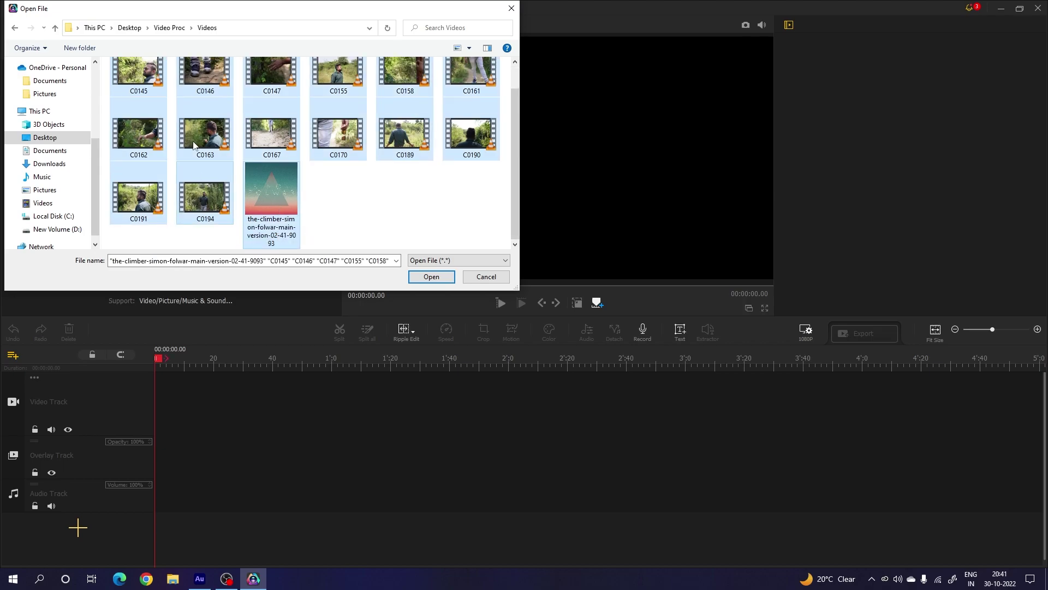
{"action": "left_click", "coordinate": [425, 275]}
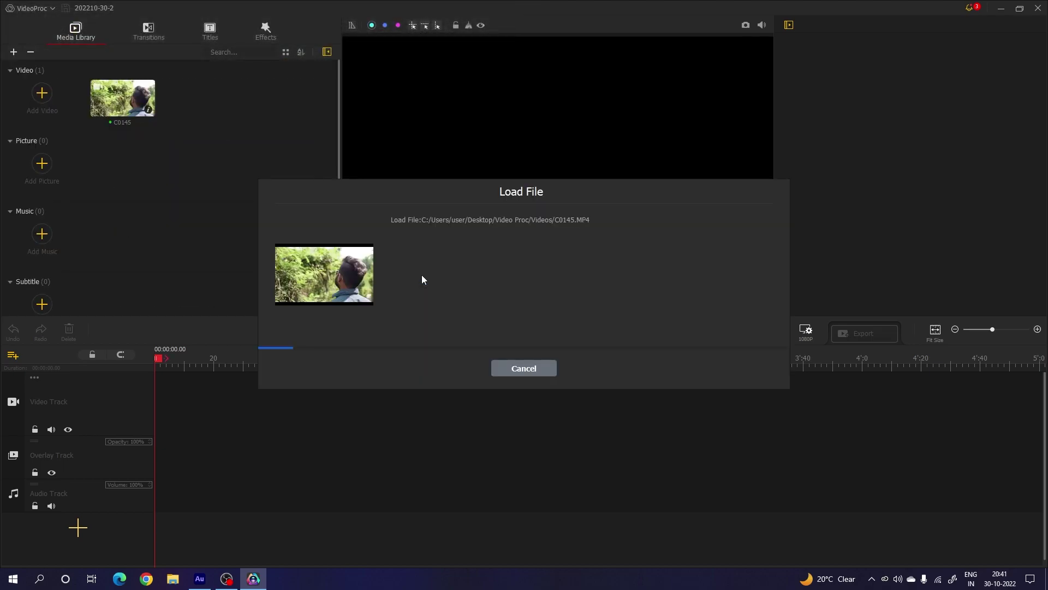
Place the imported climber music on the audio track at the start of the timeline.
{"action": "scroll", "coordinate": [218, 283], "scroll_direction": "down", "scroll_amount": 1}
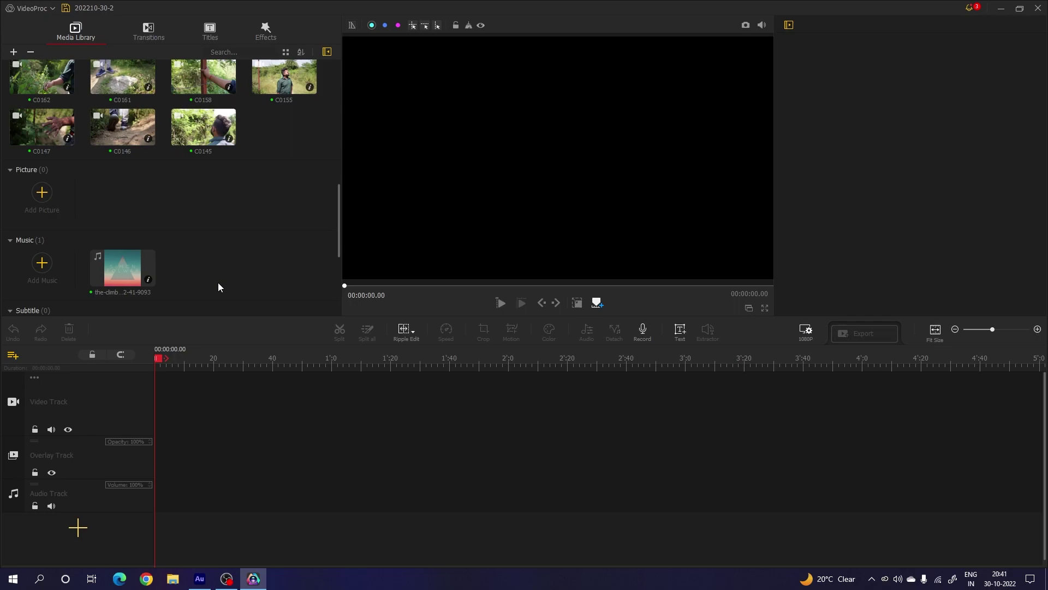
{"action": "left_click", "coordinate": [123, 270]}
{"action": "left_click_drag", "start_coordinate": [128, 267], "coordinate": [163, 461]}
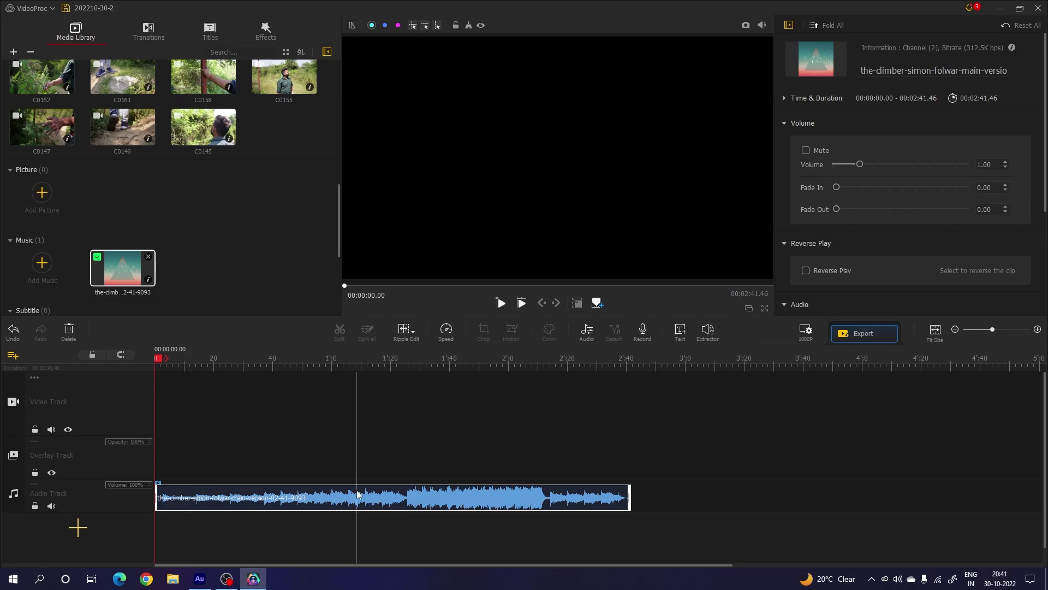
Split the music clip at 00:02:13.50 and delete the part before the cut.
{"action": "left_click", "coordinate": [540, 431]}
{"action": "scroll", "coordinate": [747, 373], "scroll_direction": "up", "scroll_amount": 1}
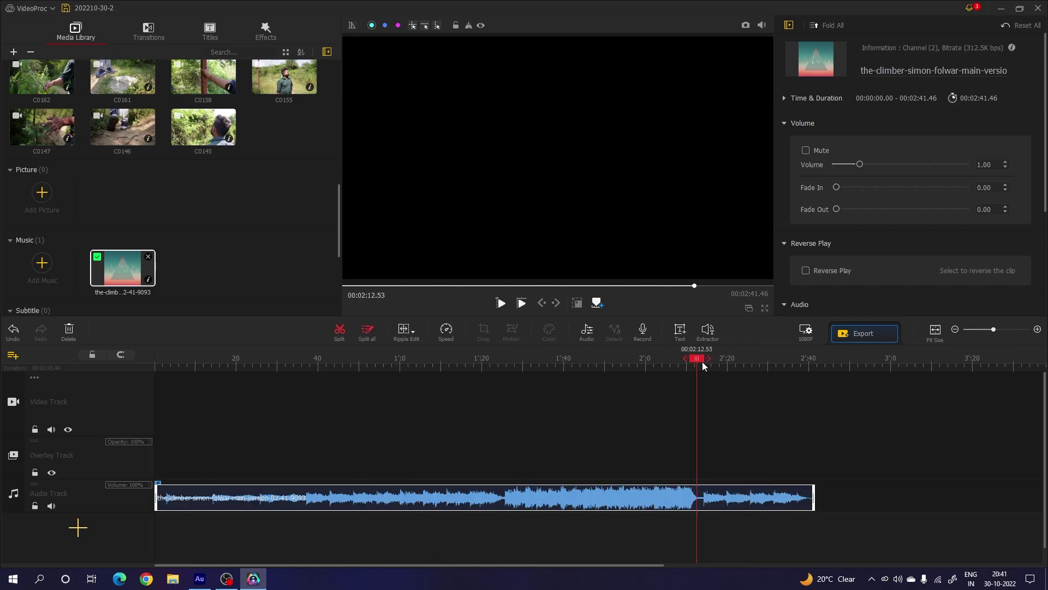
{"action": "left_click_drag", "start_coordinate": [693, 358], "coordinate": [701, 363]}
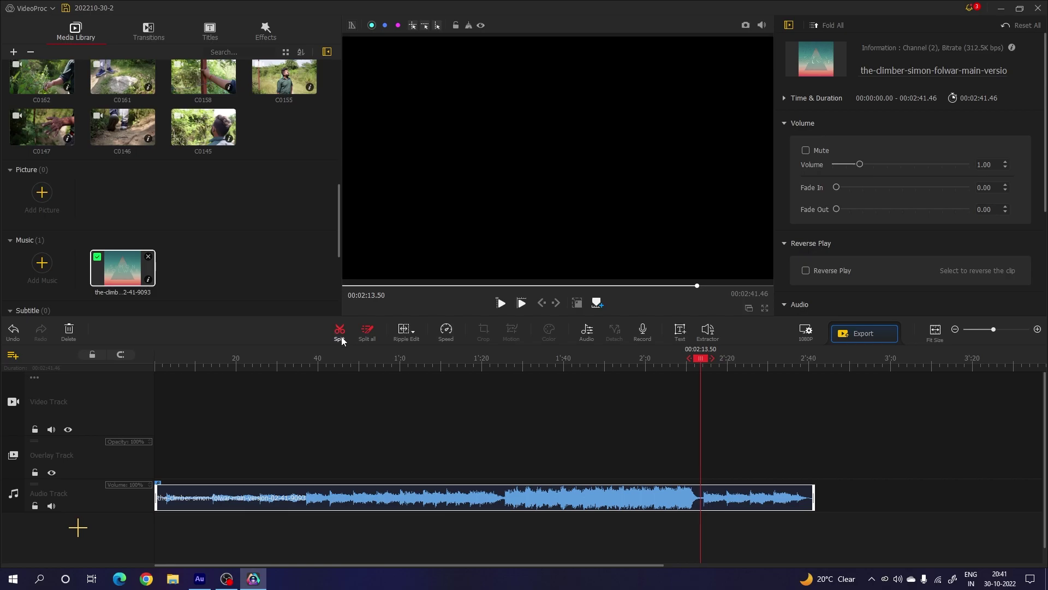
{"action": "left_click", "coordinate": [341, 336]}
{"action": "left_click", "coordinate": [611, 497]}
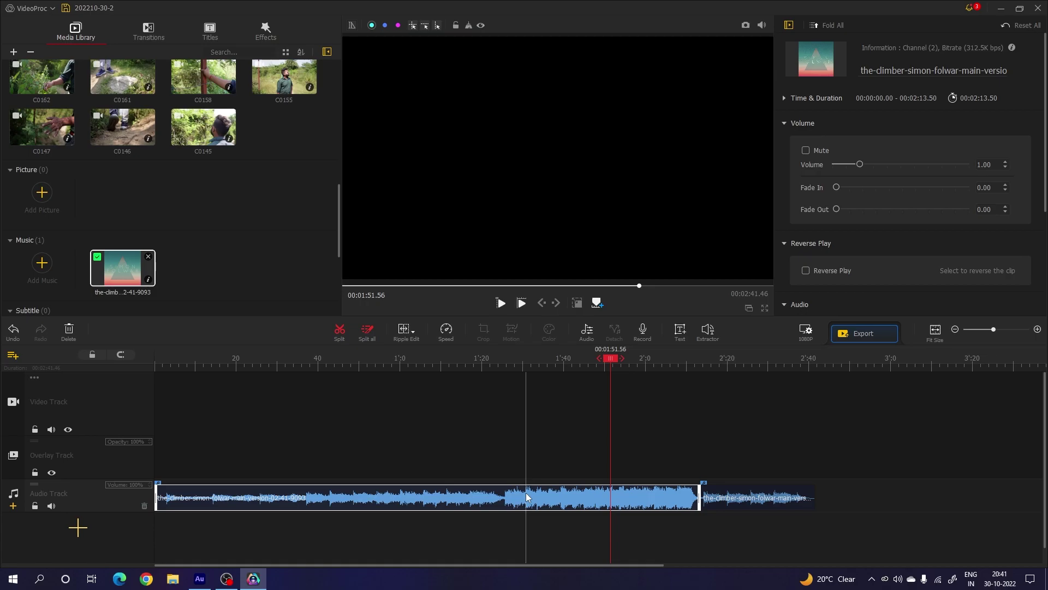
{"action": "key", "text": "Delete"}
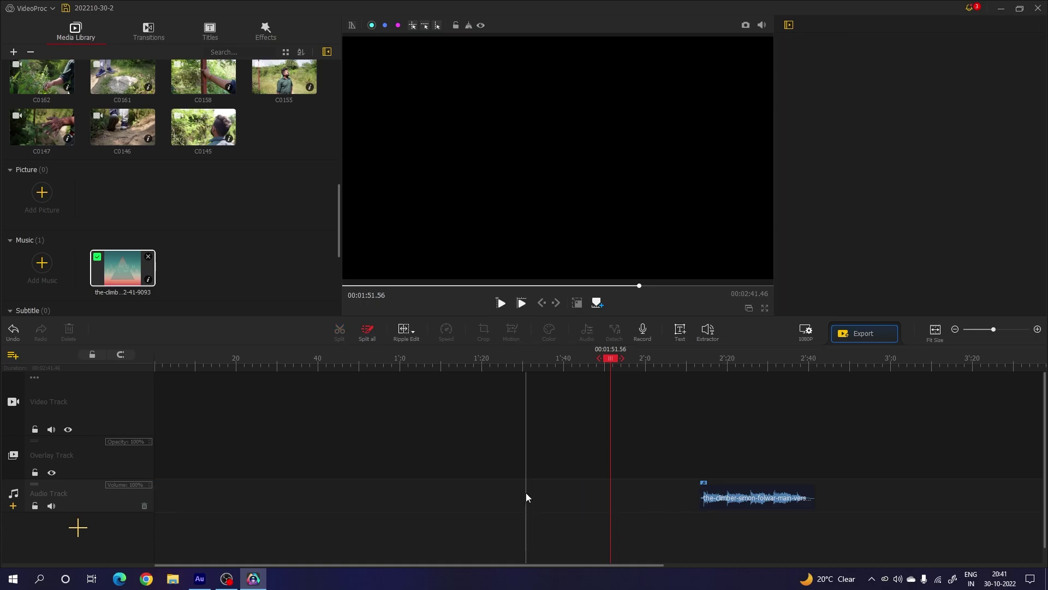
Ripple-delete the empty gap before the music clip so it starts at the beginning of the audio track.
{"action": "left_click_drag", "start_coordinate": [747, 499], "coordinate": [182, 516]}
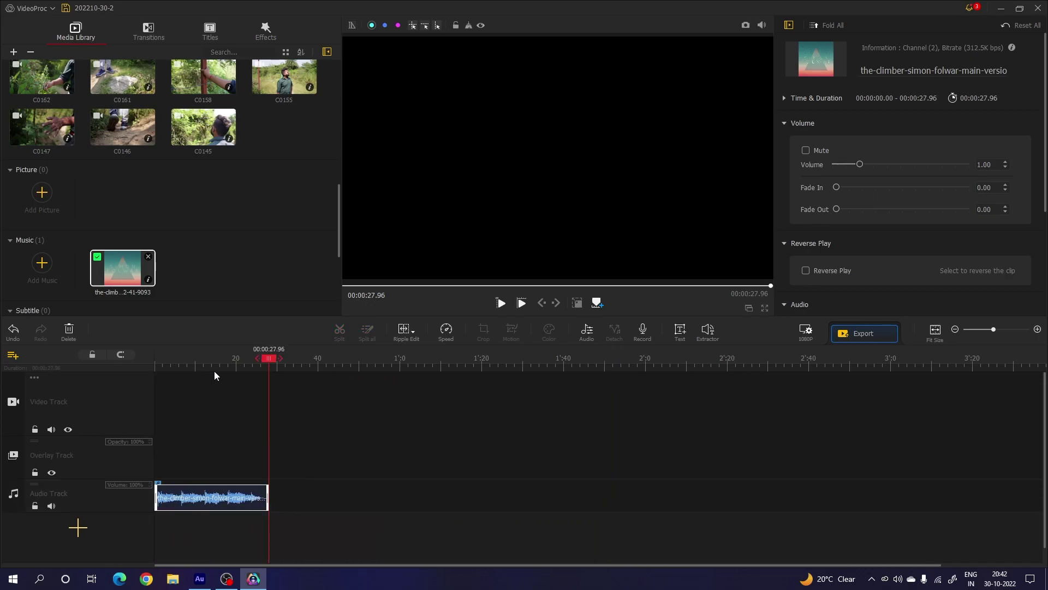
{"action": "key", "text": "ctrl+z"}
{"action": "right_click", "coordinate": [517, 493]}
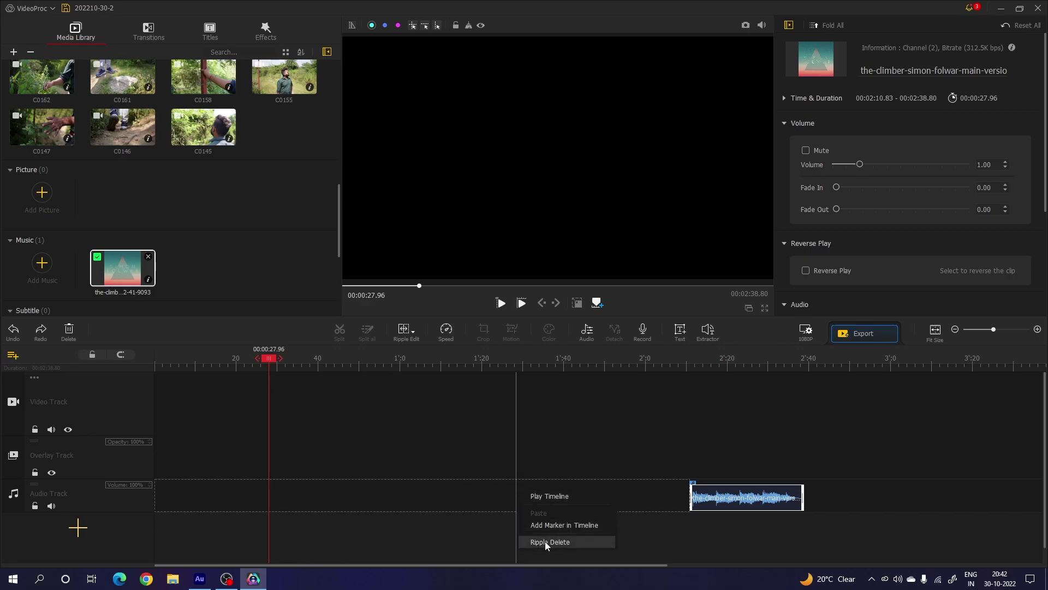
{"action": "left_click", "coordinate": [559, 539]}
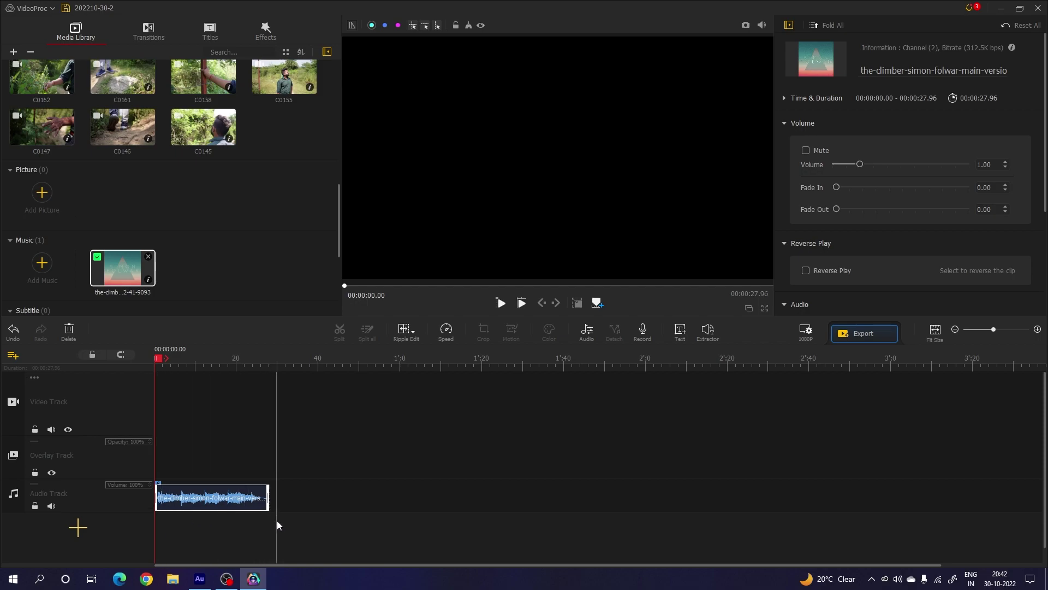
Set the music clip's fade in to 1.5 and its fade out to 1.
{"action": "scroll", "coordinate": [277, 520], "scroll_direction": "up", "scroll_amount": 3}
{"action": "scroll", "coordinate": [299, 517], "scroll_direction": "up", "scroll_amount": 3}
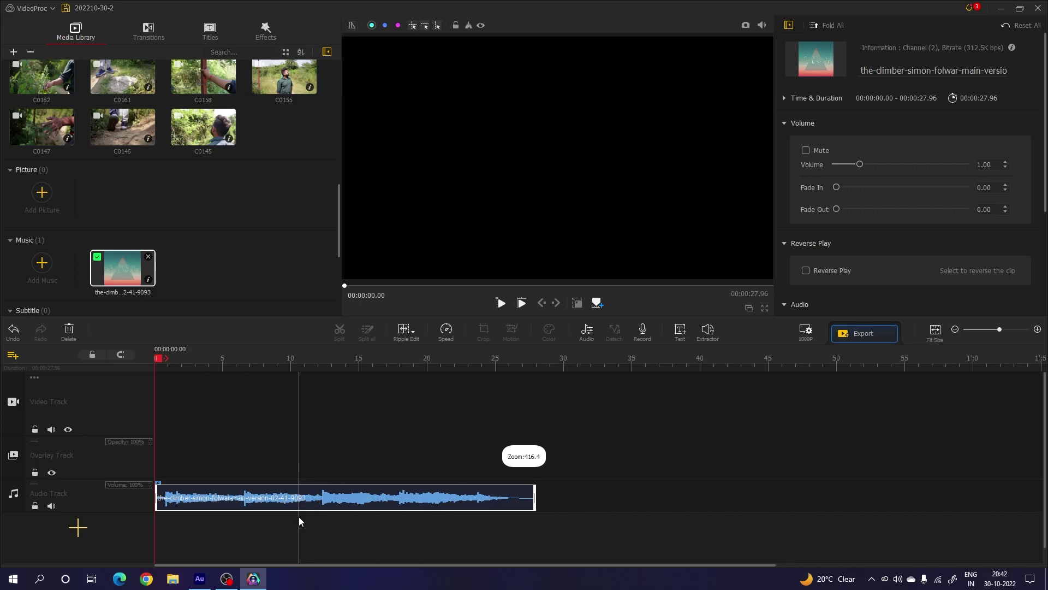
{"action": "left_click", "coordinate": [381, 498]}
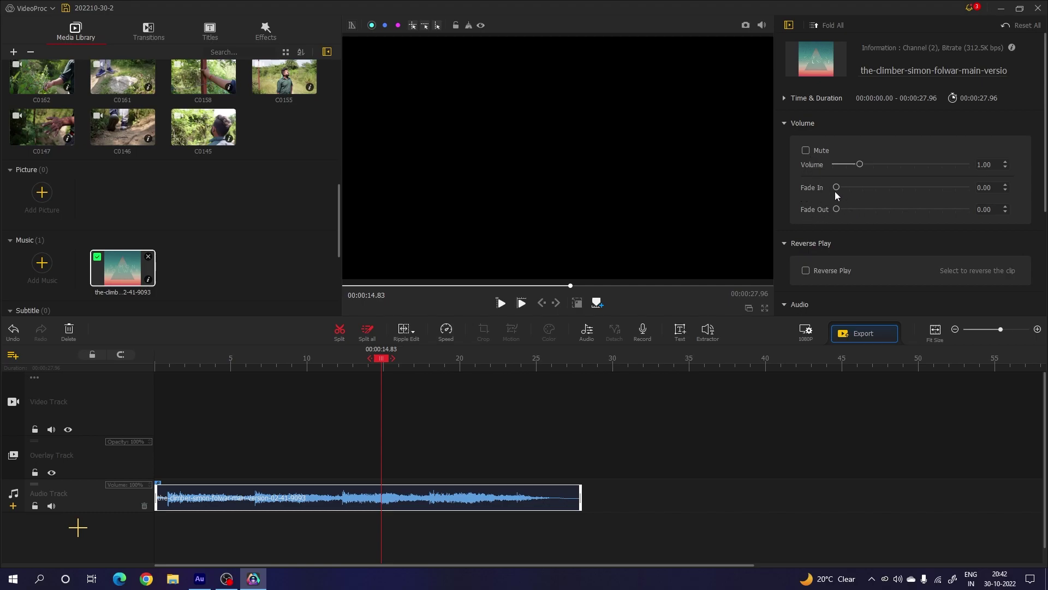
{"action": "left_click_drag", "start_coordinate": [836, 187], "coordinate": [847, 188]}
{"action": "left_click_drag", "start_coordinate": [997, 189], "coordinate": [966, 189]}
{"action": "type", "text": "1.5"}
{"action": "left_click", "coordinate": [991, 209]}
{"action": "type", "text": "1"}
{"action": "key", "text": "Return"}
Place clip C0145 at the start of the video track and scrub through its footage to 00:00:03.66.
{"action": "left_click_drag", "start_coordinate": [381, 358], "coordinate": [128, 375]}
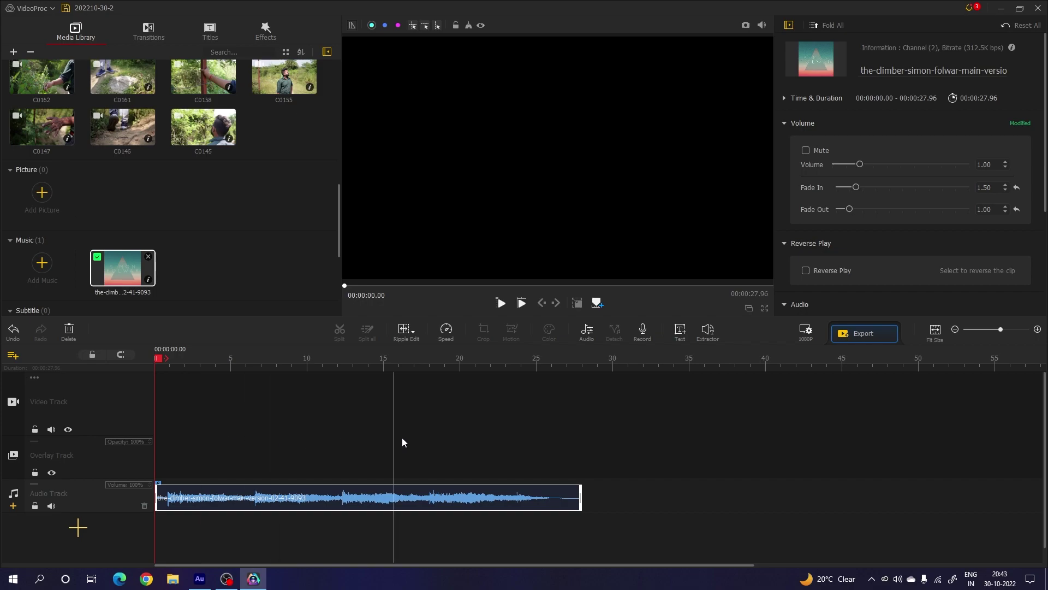
{"action": "scroll", "coordinate": [285, 248], "scroll_direction": "up", "scroll_amount": 3}
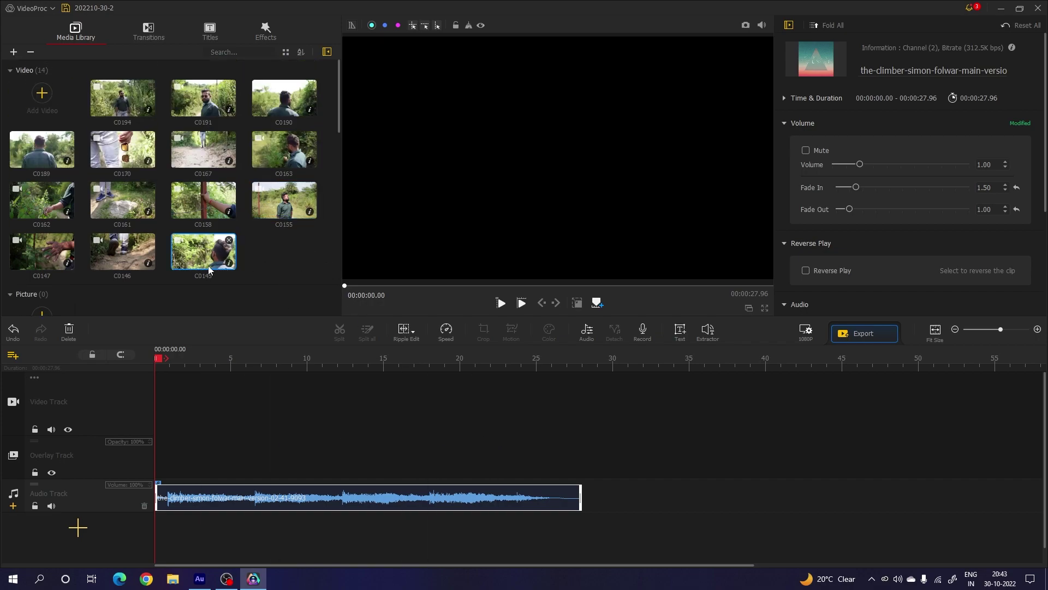
{"action": "left_click_drag", "start_coordinate": [200, 252], "coordinate": [170, 398]}
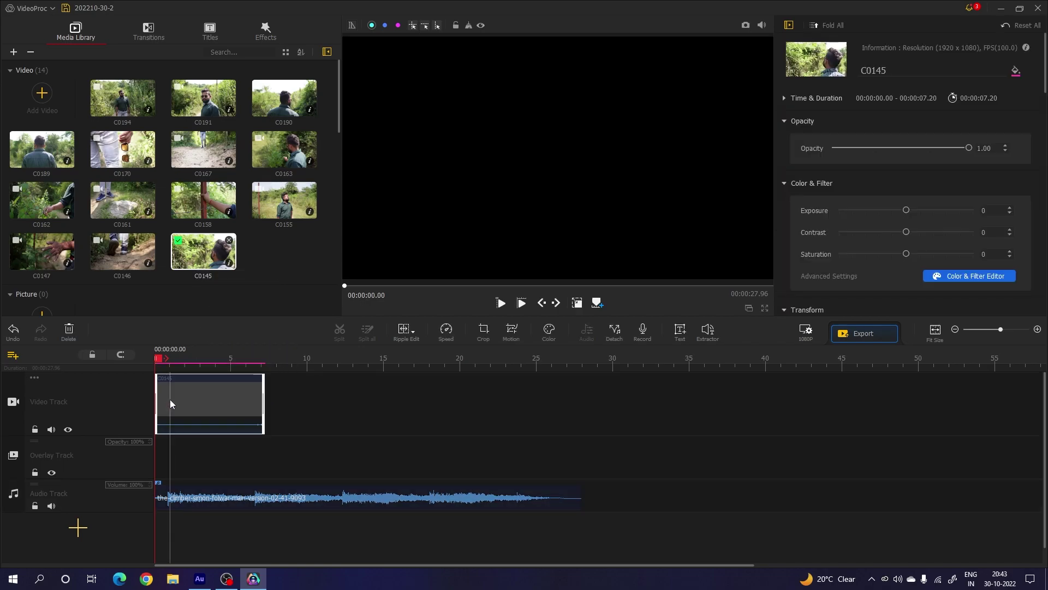
{"action": "left_click_drag", "start_coordinate": [158, 358], "coordinate": [213, 403]}
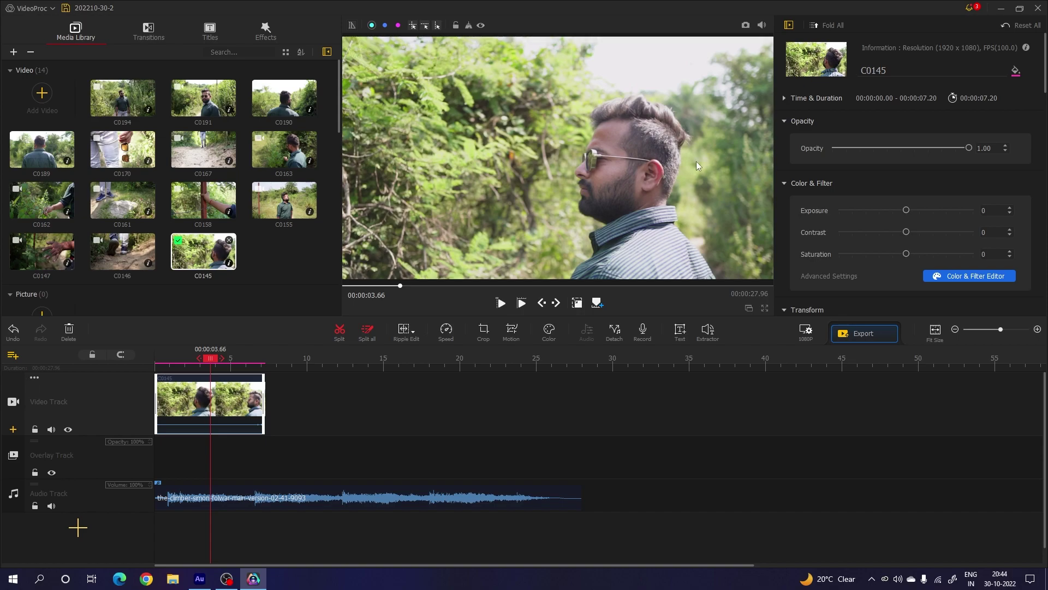
Slow clip C0145 to a linear play speed of 1/4.
{"action": "scroll", "coordinate": [928, 168], "scroll_direction": "down", "scroll_amount": 2}
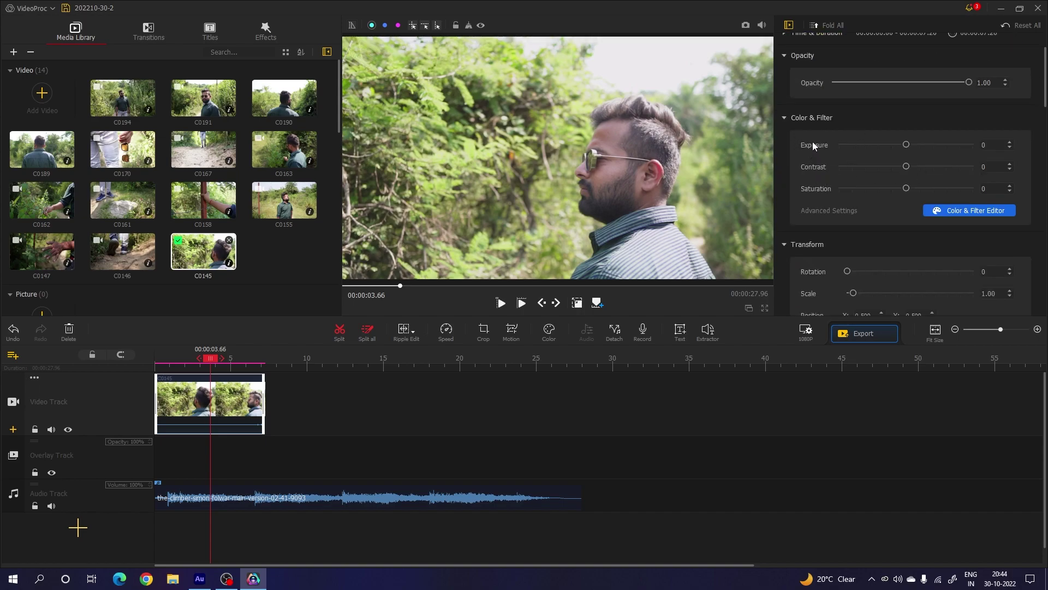
{"action": "scroll", "coordinate": [830, 201], "scroll_direction": "down", "scroll_amount": 1}
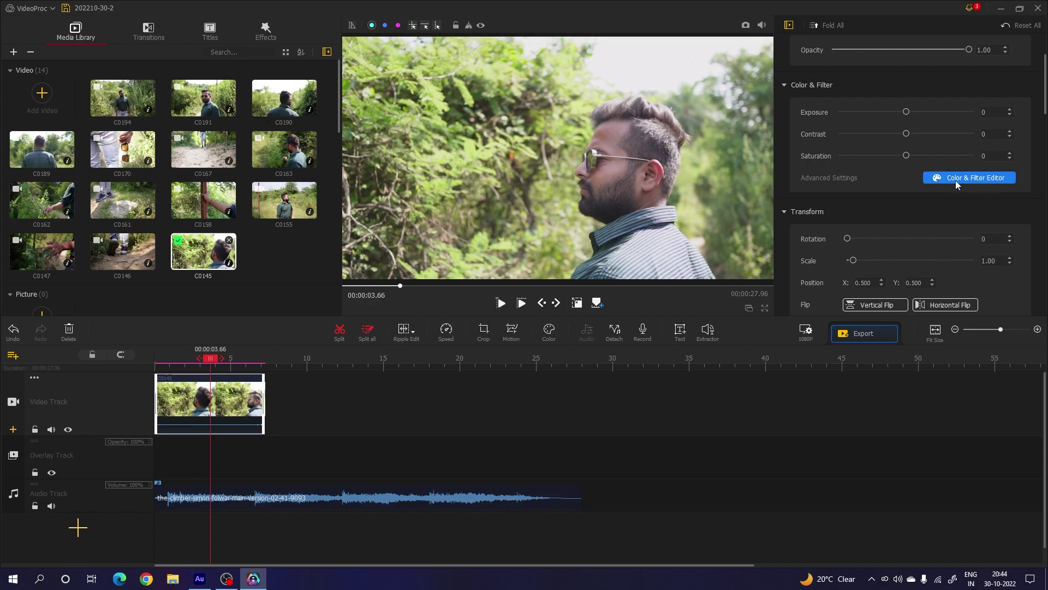
{"action": "scroll", "coordinate": [879, 193], "scroll_direction": "down", "scroll_amount": 2}
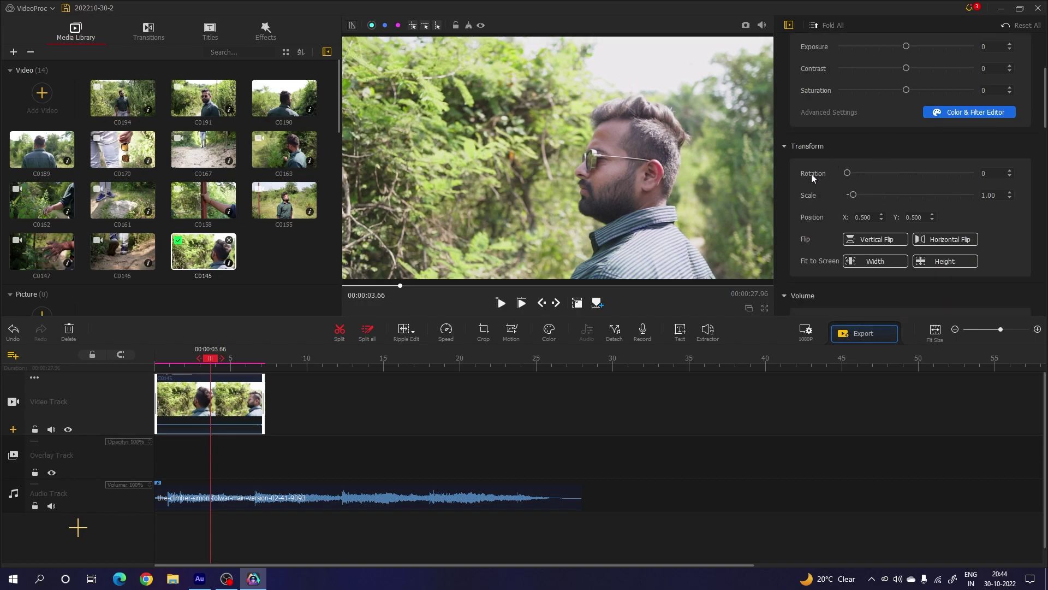
{"action": "scroll", "coordinate": [821, 232], "scroll_direction": "up", "scroll_amount": 1}
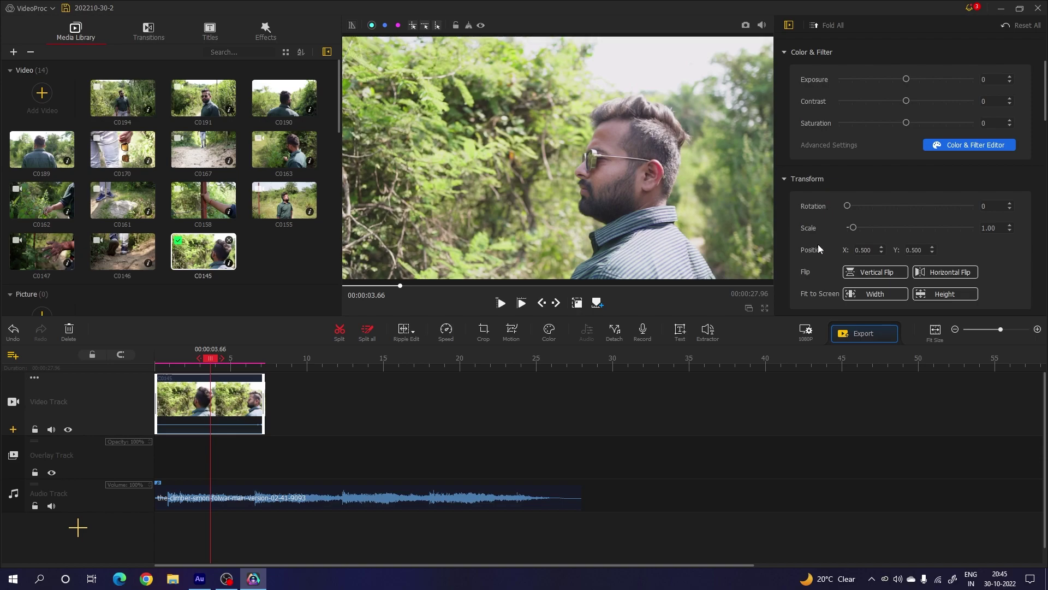
{"action": "scroll", "coordinate": [818, 244], "scroll_direction": "down", "scroll_amount": 4}
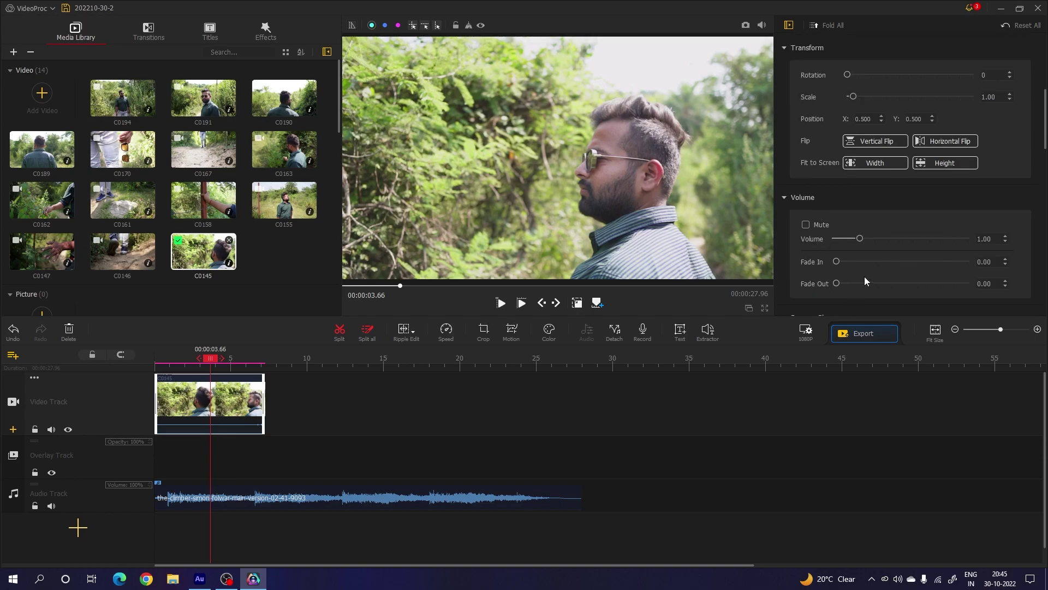
{"action": "scroll", "coordinate": [896, 282], "scroll_direction": "down", "scroll_amount": 6}
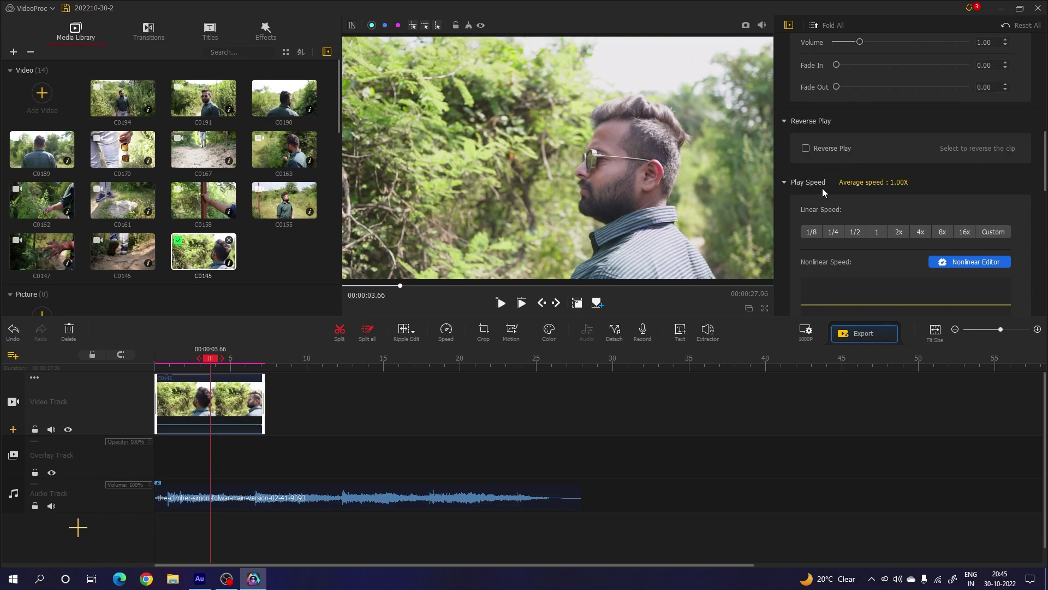
{"action": "scroll", "coordinate": [822, 188], "scroll_direction": "down", "scroll_amount": 2}
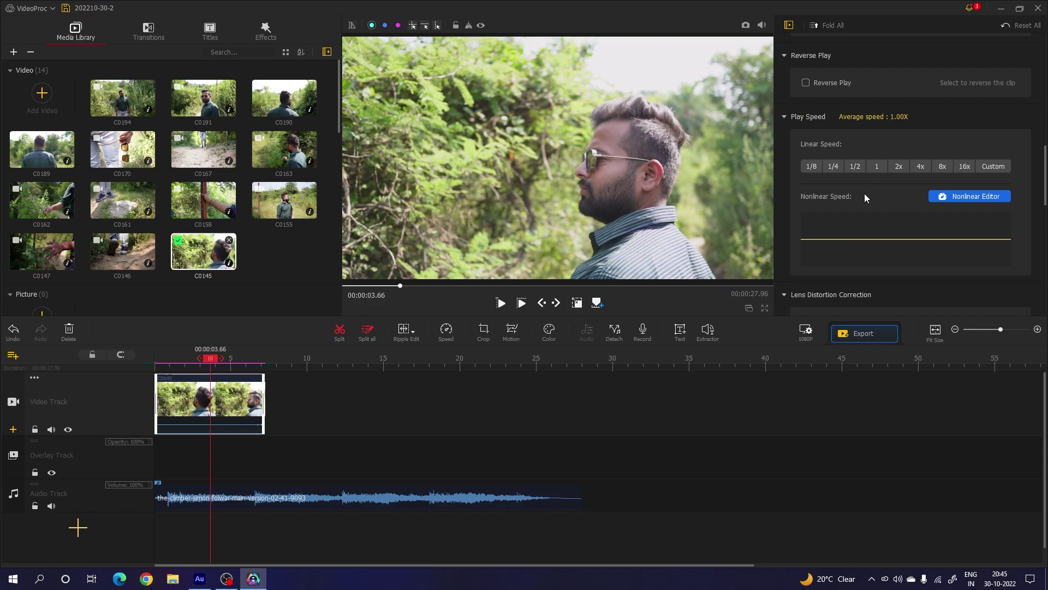
{"action": "left_click", "coordinate": [833, 166]}
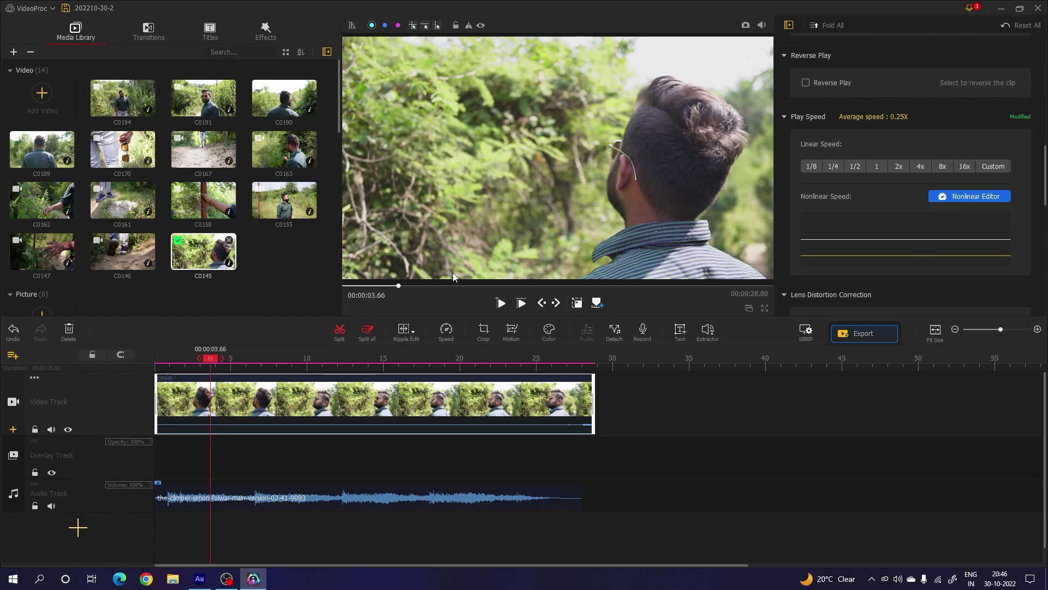
Split clip C0145 at 00:00:08.83 and delete the part before the cut.
{"action": "left_click_drag", "start_coordinate": [217, 357], "coordinate": [291, 358]}
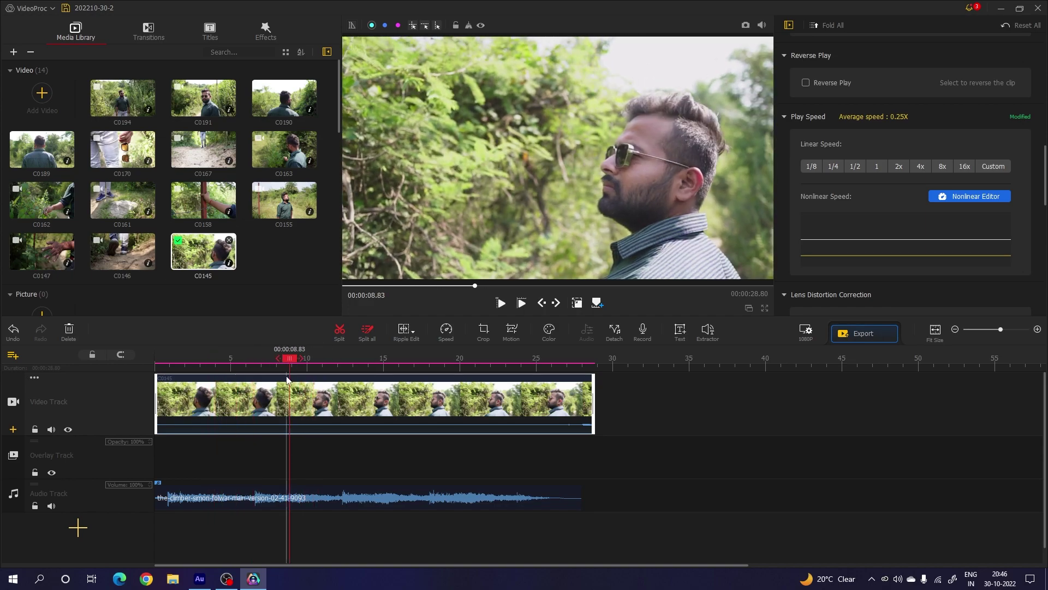
{"action": "left_click", "coordinate": [340, 330]}
{"action": "left_click", "coordinate": [249, 411]}
{"action": "key", "text": "Delete"}
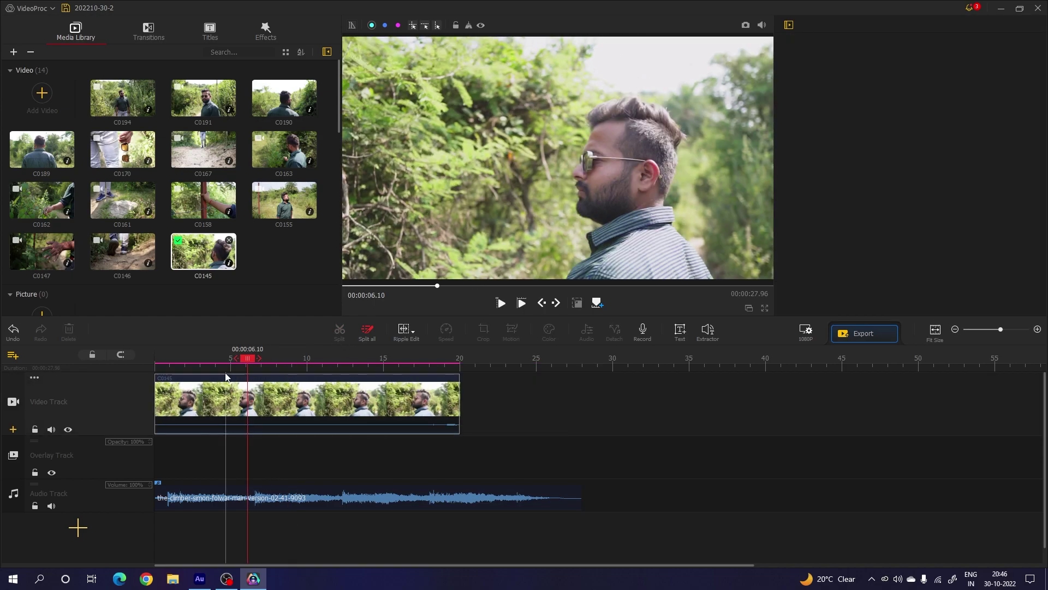
Split the remaining C0145 clip at 00:00:01.20, delete the part after the cut and play the result.
{"action": "left_click", "coordinate": [172, 404]}
{"action": "left_click", "coordinate": [338, 338]}
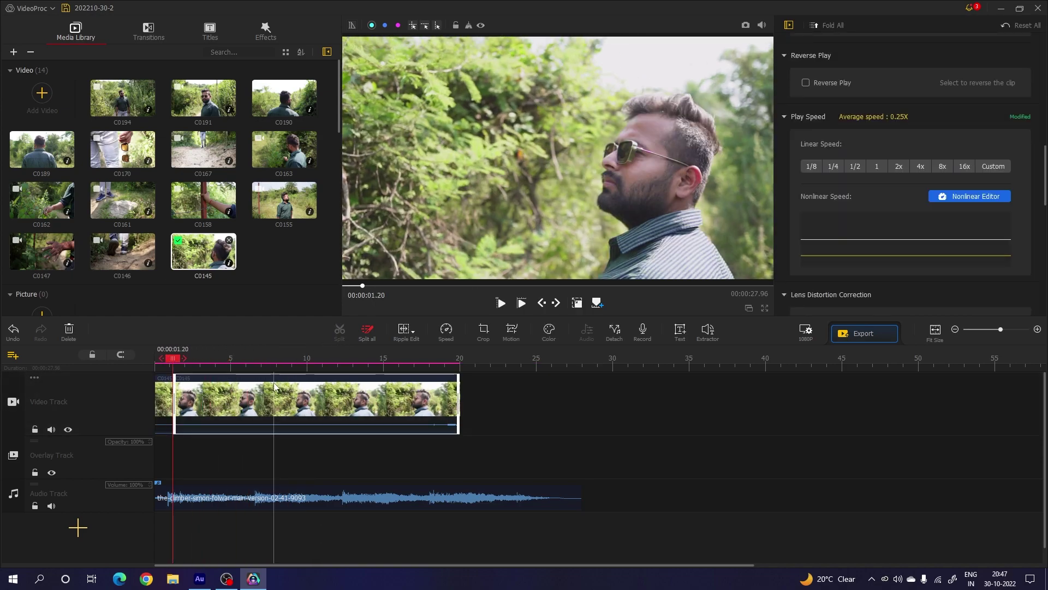
{"action": "left_click", "coordinate": [274, 382]}
{"action": "key", "text": "Delete"}
{"action": "key", "text": "space"}
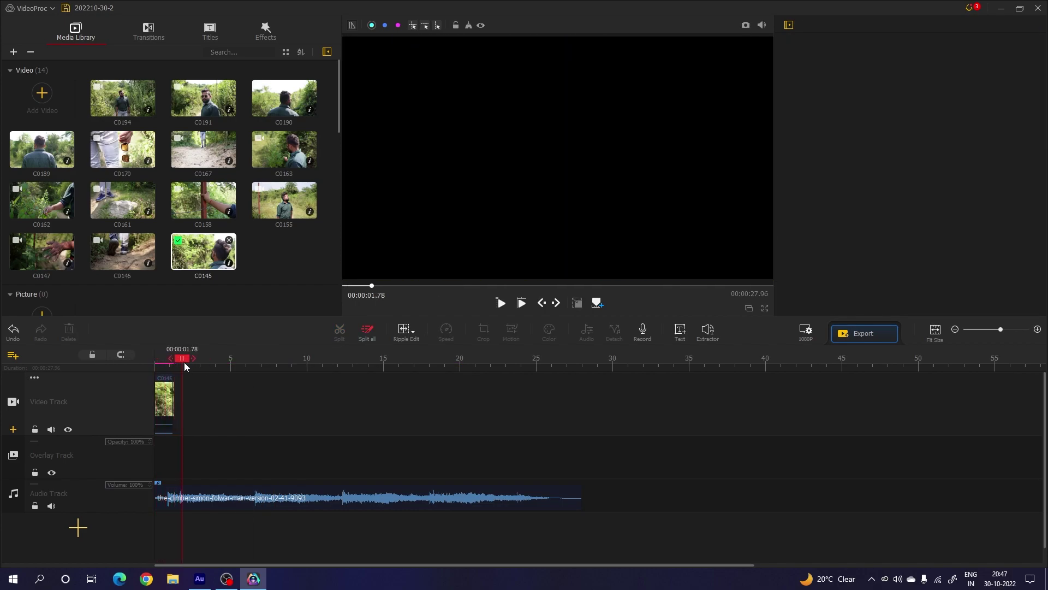
Set the saturation of the trimmed C0145 clip to 15.
{"action": "left_click", "coordinate": [162, 404]}
{"action": "left_click", "coordinate": [162, 404]}
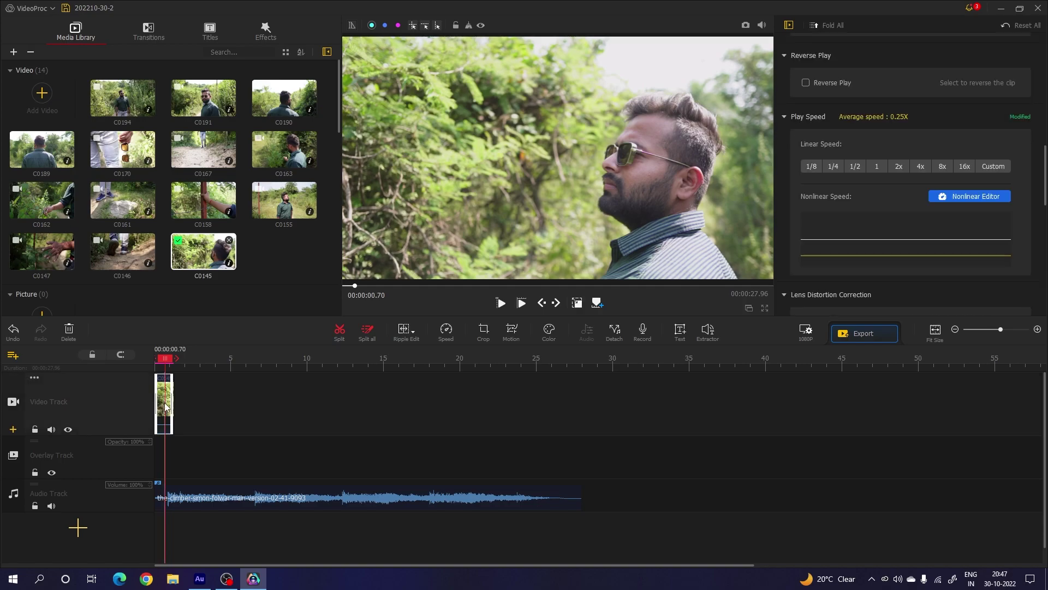
{"action": "scroll", "coordinate": [1029, 208], "scroll_direction": "up", "scroll_amount": 6}
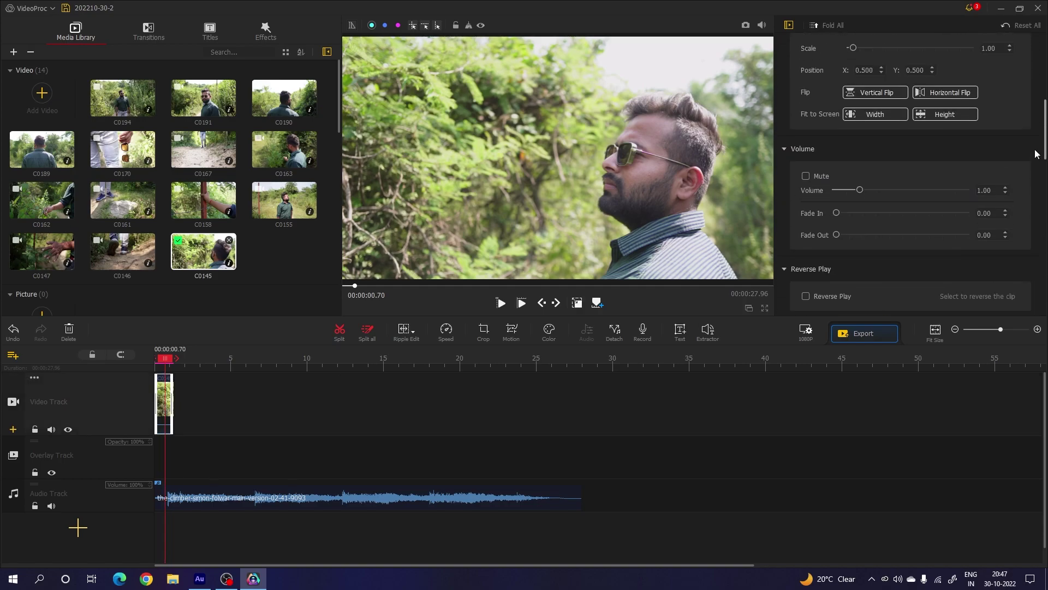
{"action": "scroll", "coordinate": [1036, 136], "scroll_direction": "up", "scroll_amount": 5}
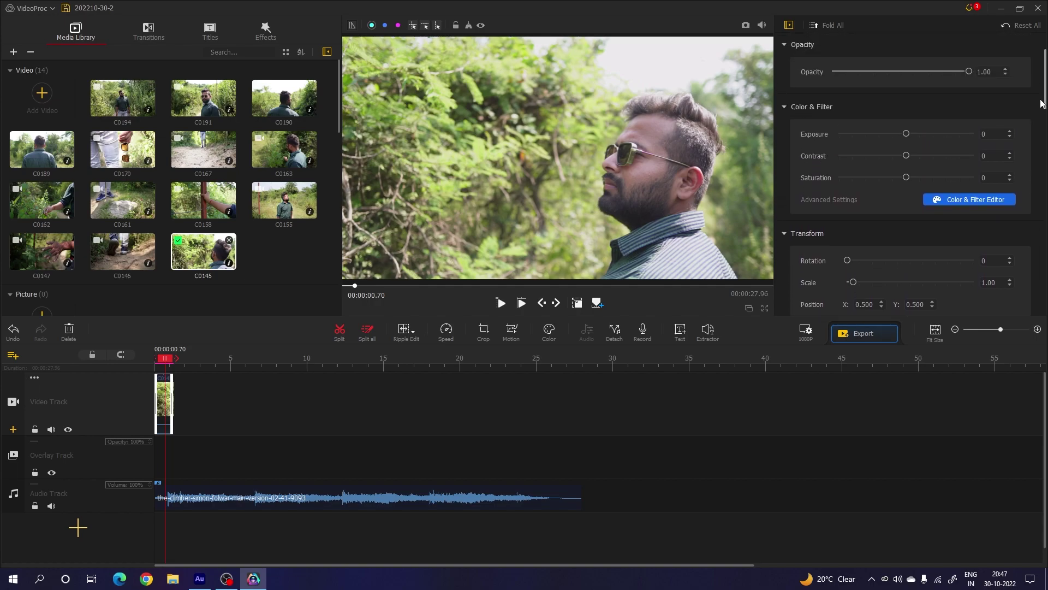
{"action": "left_click_drag", "start_coordinate": [910, 180], "coordinate": [913, 181]}
Set the vignetting amount of clip C0145 to -30 in the Color & Filter Editor and apply it.
{"action": "left_click", "coordinate": [971, 200]}
{"action": "scroll", "coordinate": [901, 358], "scroll_direction": "down", "scroll_amount": 5}
{"action": "scroll", "coordinate": [901, 358], "scroll_direction": "down", "scroll_amount": 1}
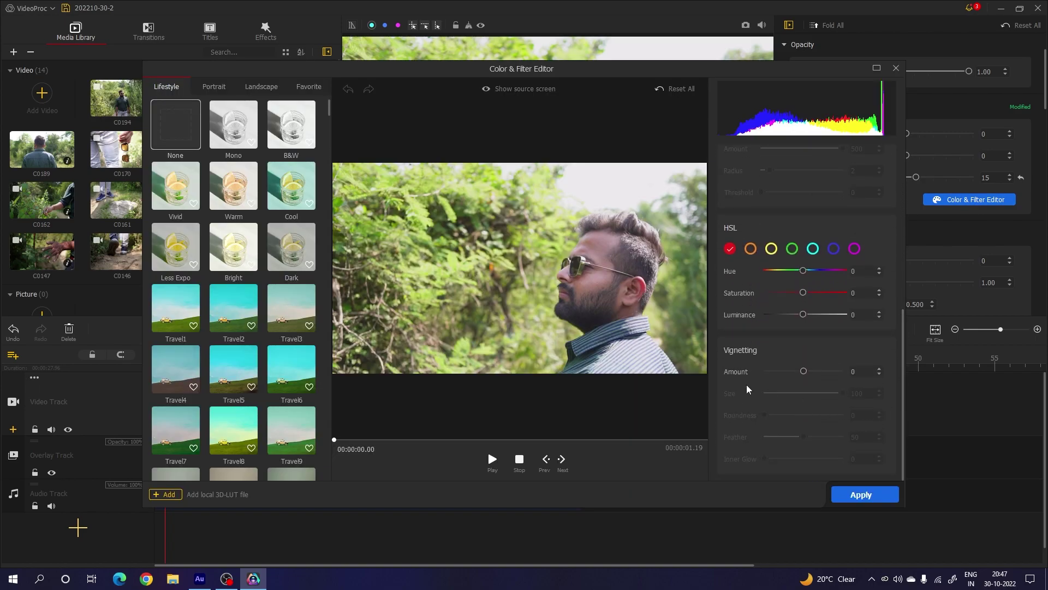
{"action": "mouse_move", "coordinate": [804, 372]}
{"action": "left_mouse_down"}
{"action": "mouse_move", "coordinate": [794, 371]}
{"action": "mouse_move", "coordinate": [824, 374]}
{"action": "left_mouse_up"}
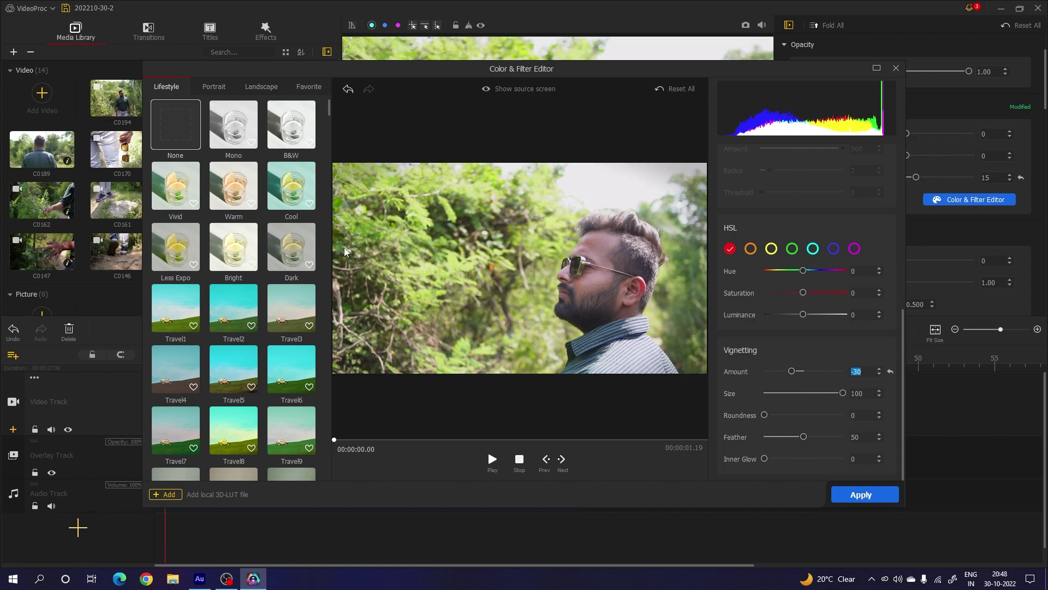
{"action": "left_click", "coordinate": [858, 495]}
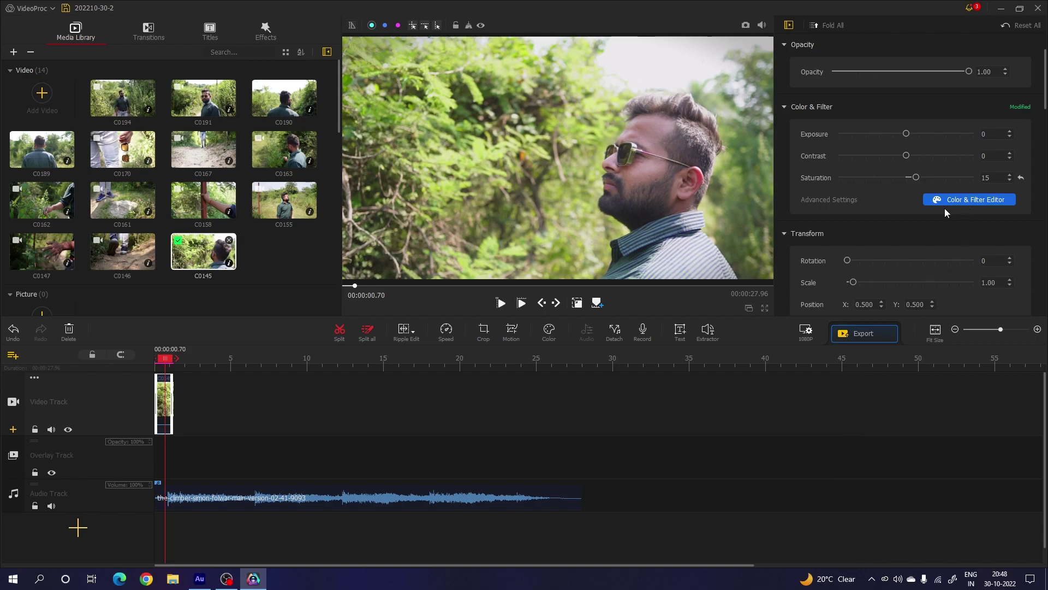
Try the Travel9 Lifestyle filter on clip C0145, reset the filter to None and close the Color & Filter Editor.
{"action": "left_click", "coordinate": [549, 333]}
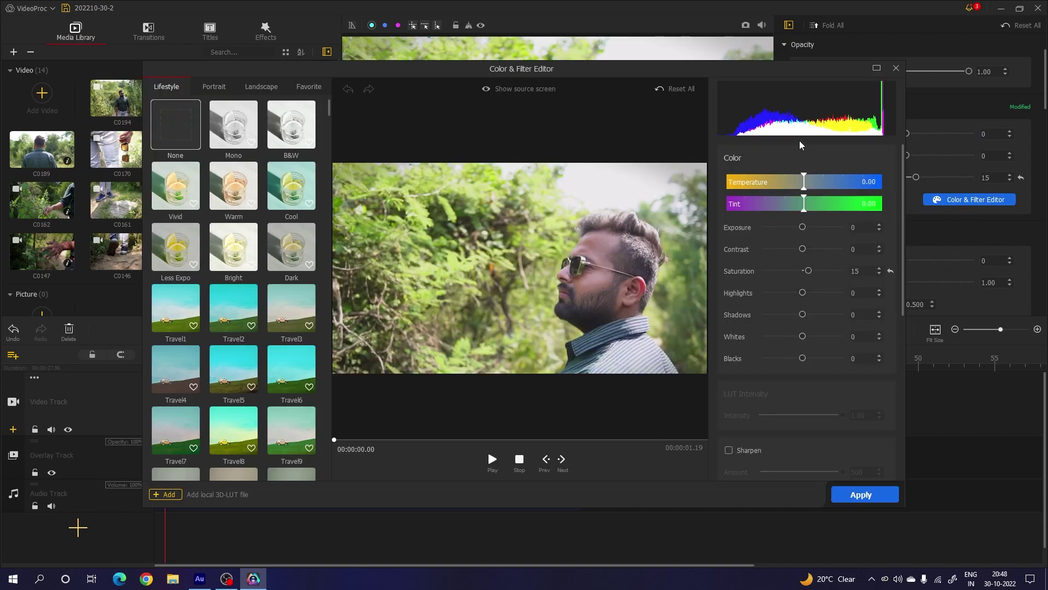
{"action": "scroll", "coordinate": [789, 363], "scroll_direction": "down", "scroll_amount": 5}
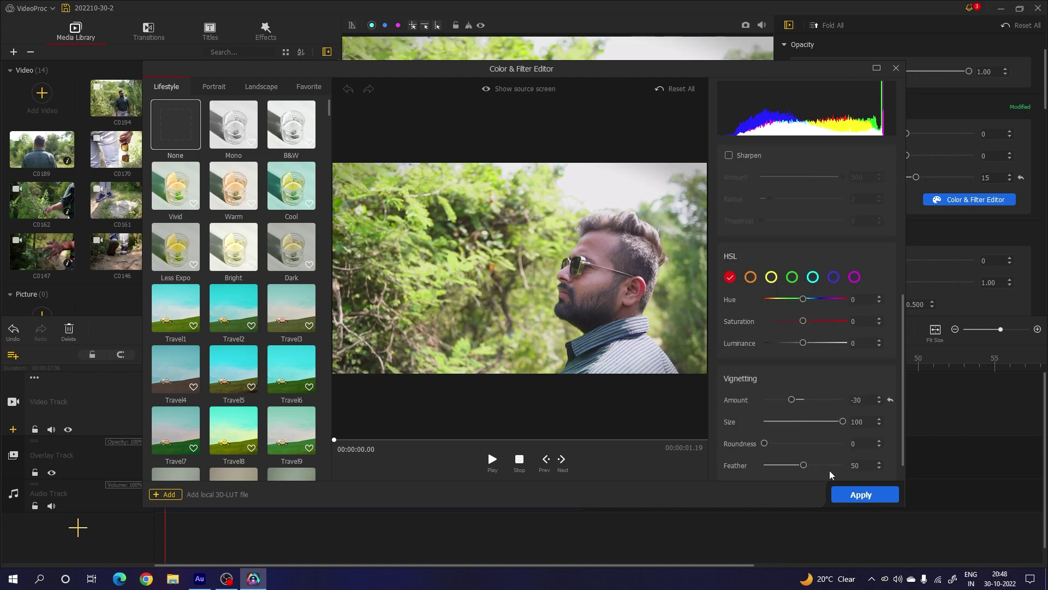
{"action": "left_click", "coordinate": [896, 68]}
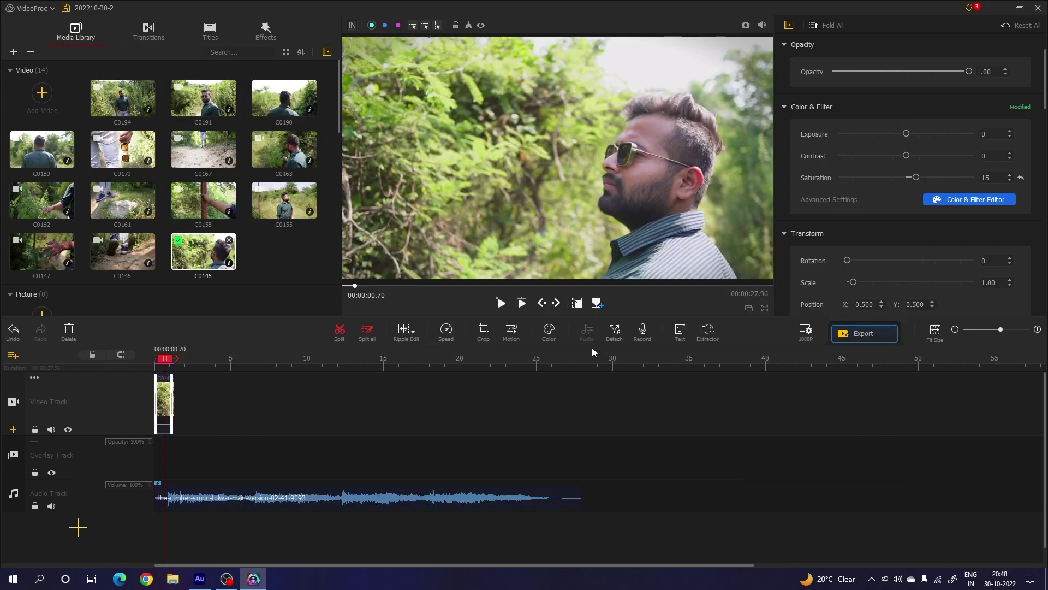
{"action": "left_click", "coordinate": [548, 331]}
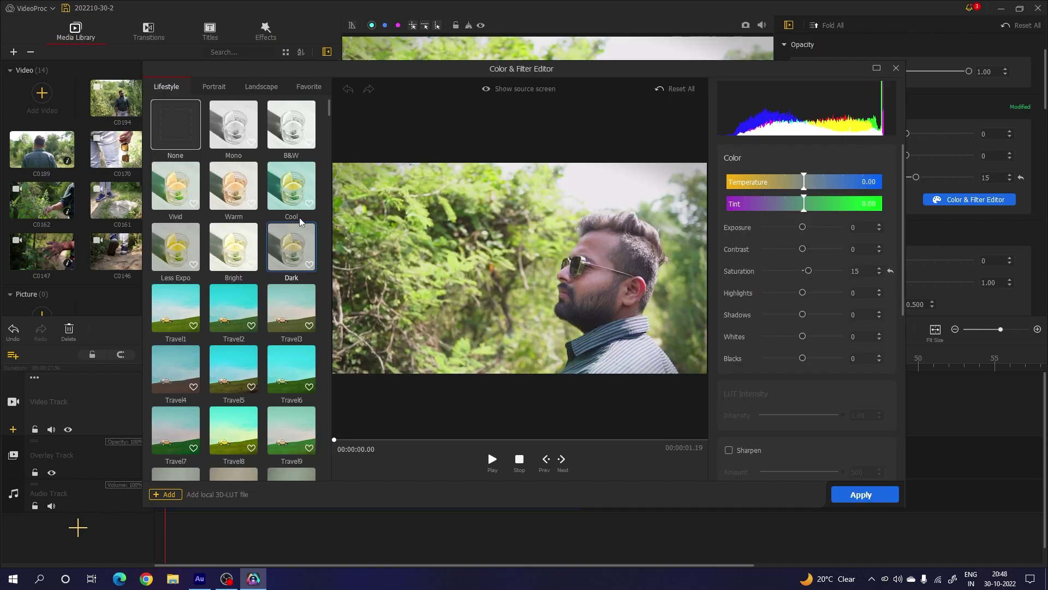
{"action": "left_click", "coordinate": [286, 415]}
{"action": "scroll", "coordinate": [270, 362], "scroll_direction": "down", "scroll_amount": 1}
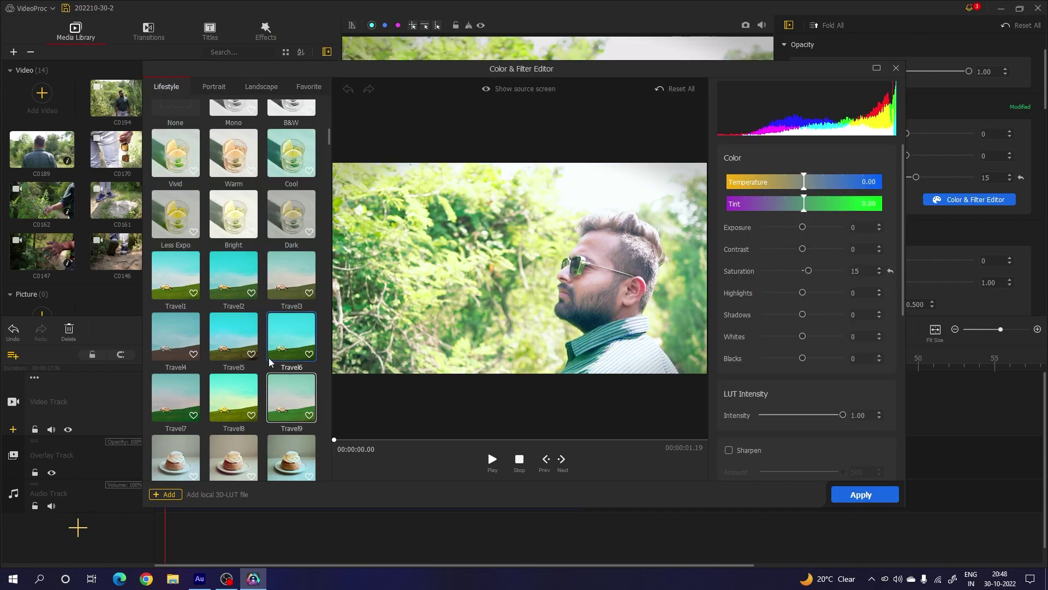
{"action": "scroll", "coordinate": [229, 230], "scroll_direction": "up", "scroll_amount": 1}
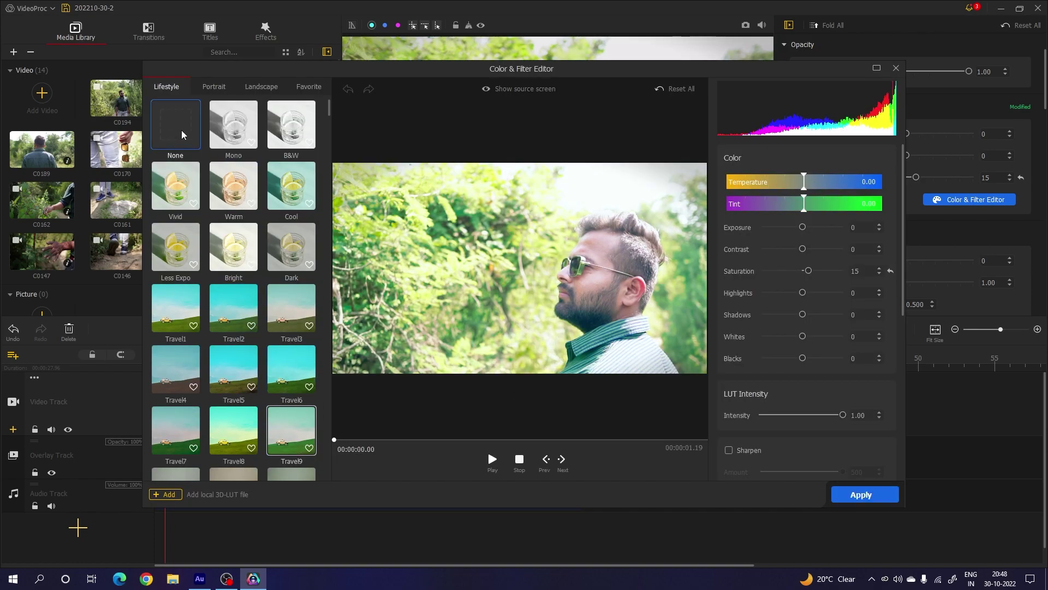
{"action": "left_click", "coordinate": [182, 134]}
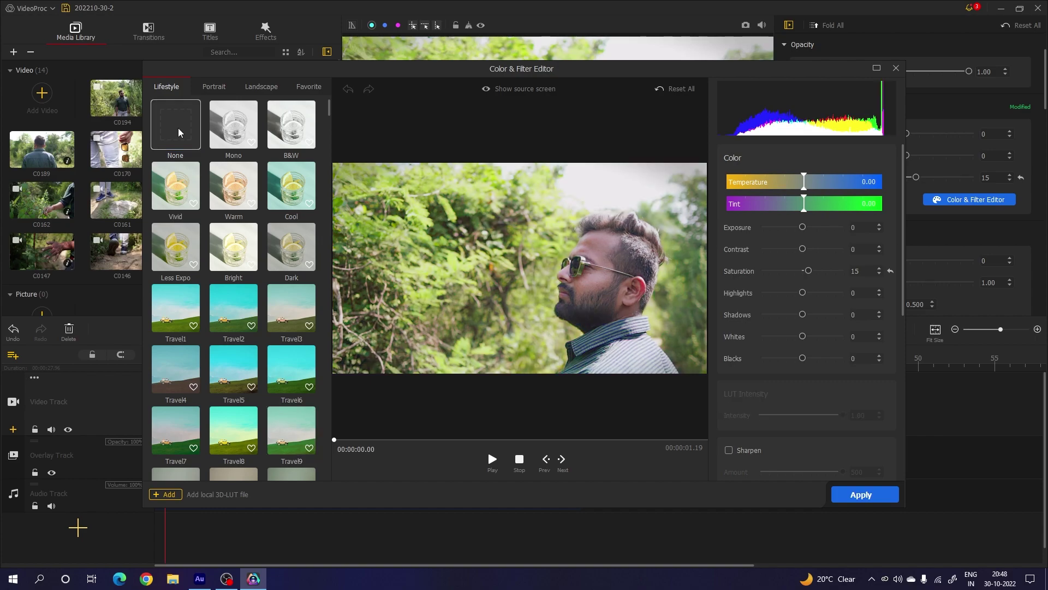
{"action": "left_click", "coordinate": [900, 71]}
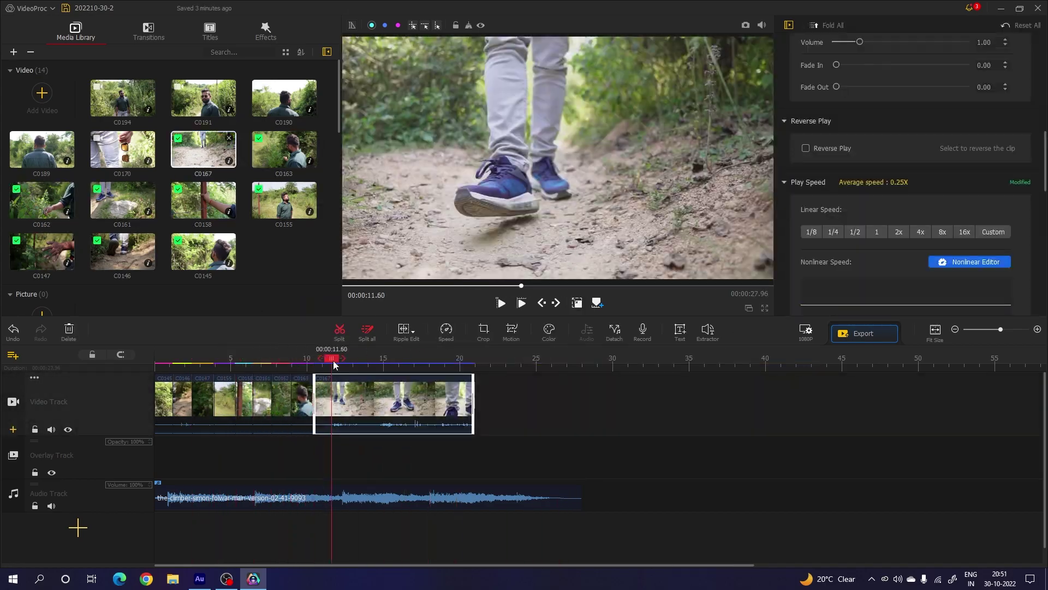
Mute the sound of the video track.
{"action": "left_click", "coordinate": [437, 360]}
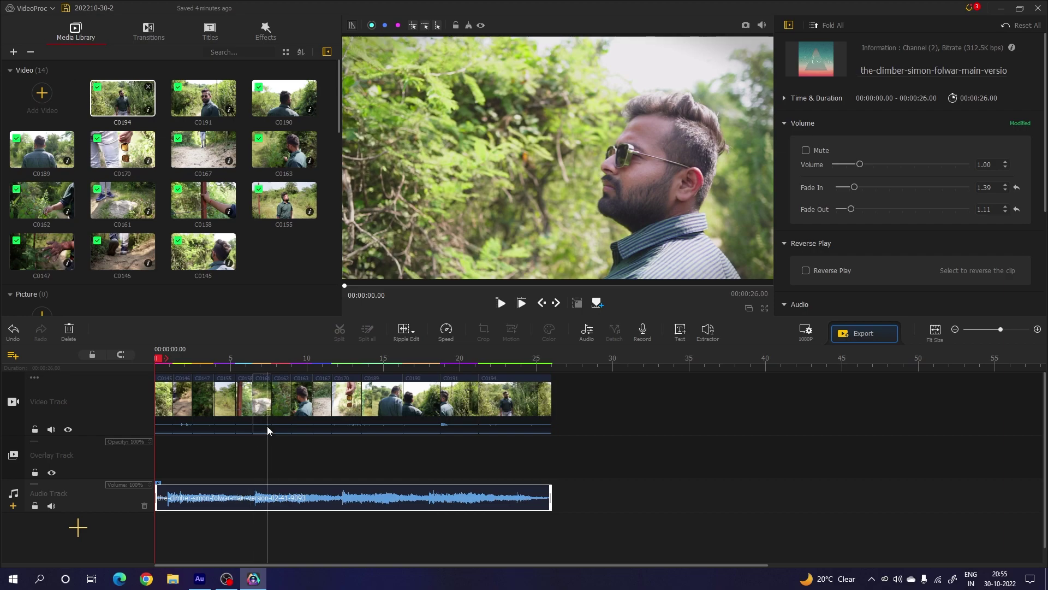
{"action": "left_click", "coordinate": [52, 430]}
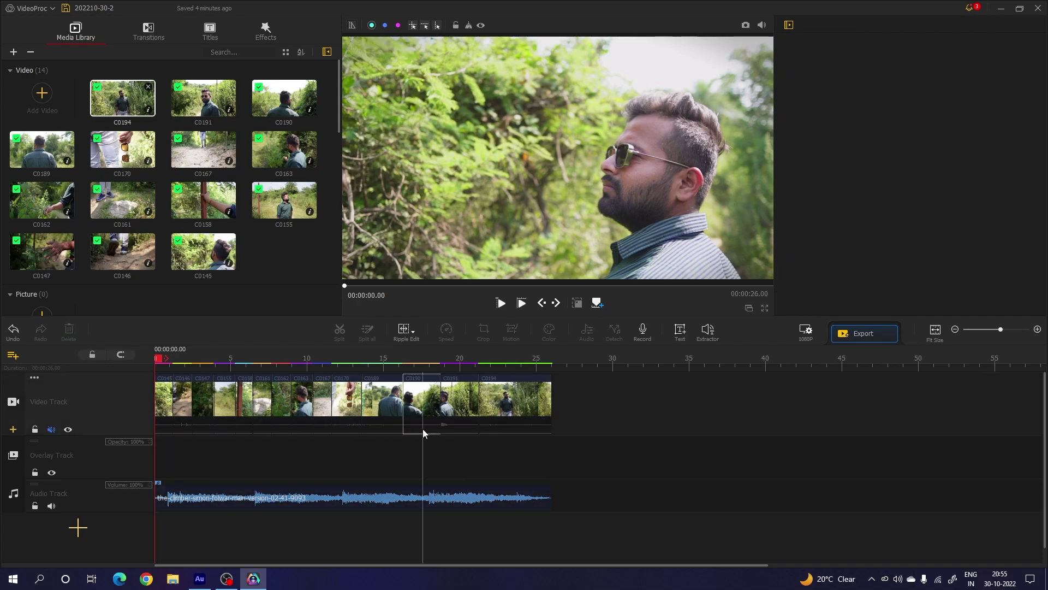
Set the saturation of clip C0146 to 15.
{"action": "left_click", "coordinate": [166, 361]}
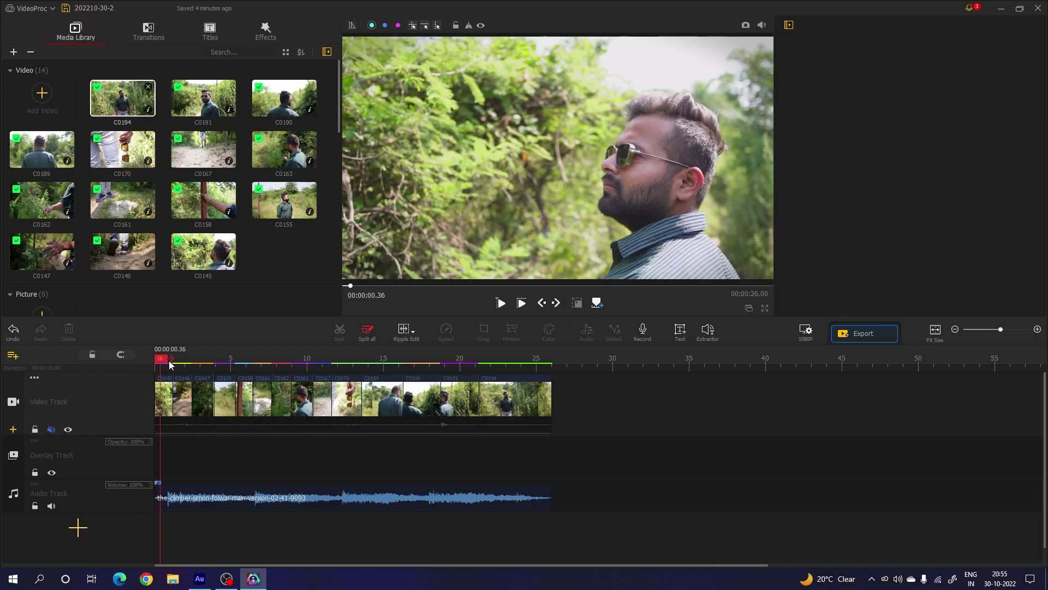
{"action": "left_click_drag", "start_coordinate": [168, 362], "coordinate": [186, 360]}
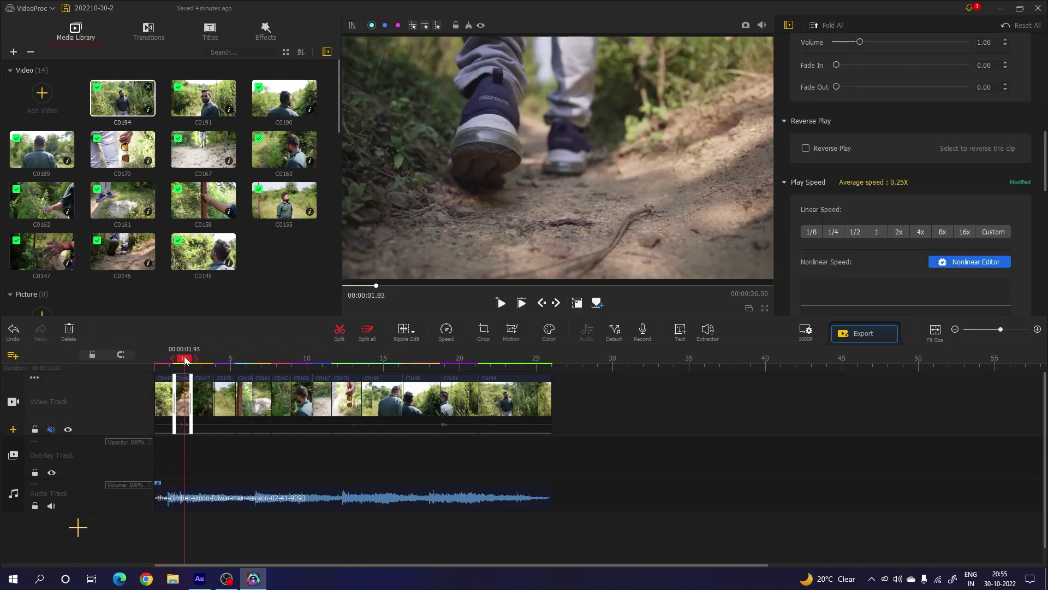
{"action": "scroll", "coordinate": [939, 180], "scroll_direction": "up", "scroll_amount": 6}
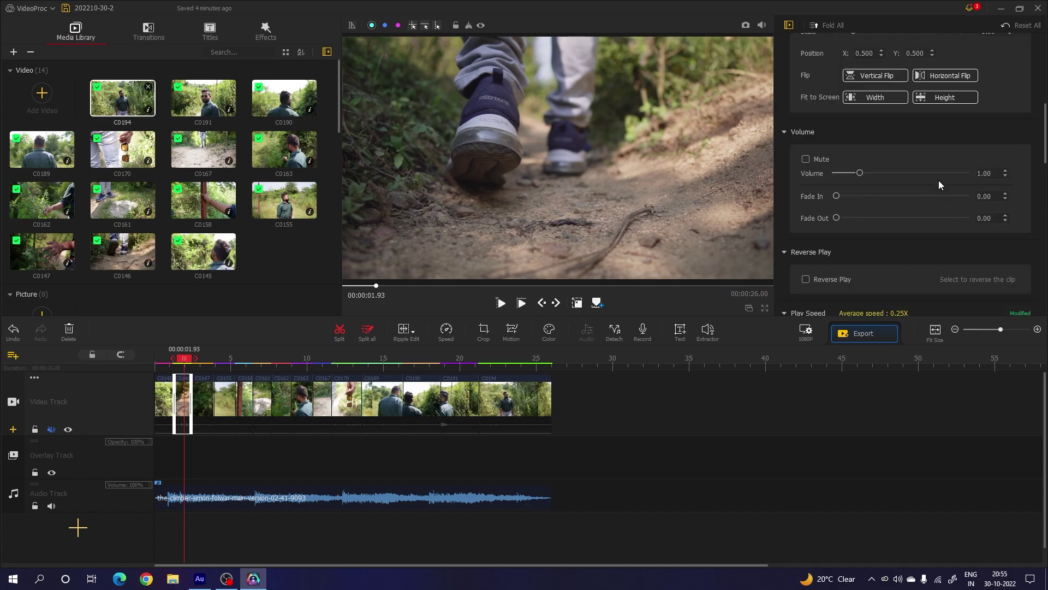
{"action": "scroll", "coordinate": [938, 180], "scroll_direction": "up", "scroll_amount": 2}
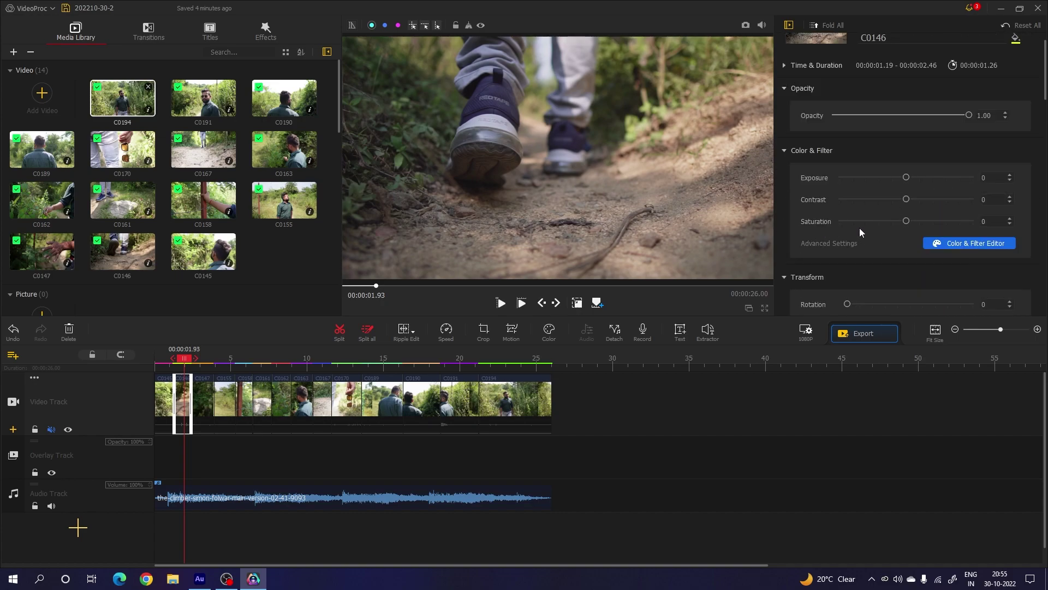
{"action": "left_click_drag", "start_coordinate": [906, 221], "coordinate": [916, 222]}
{"action": "double_click", "coordinate": [983, 222]}
{"action": "type", "text": "15"}
Set the vignetting amount to -30 for clips C0146 and C0147 in the Color & Filter Editor and apply it.
{"action": "left_click", "coordinate": [978, 247]}
{"action": "scroll", "coordinate": [805, 355], "scroll_direction": "down", "scroll_amount": 5}
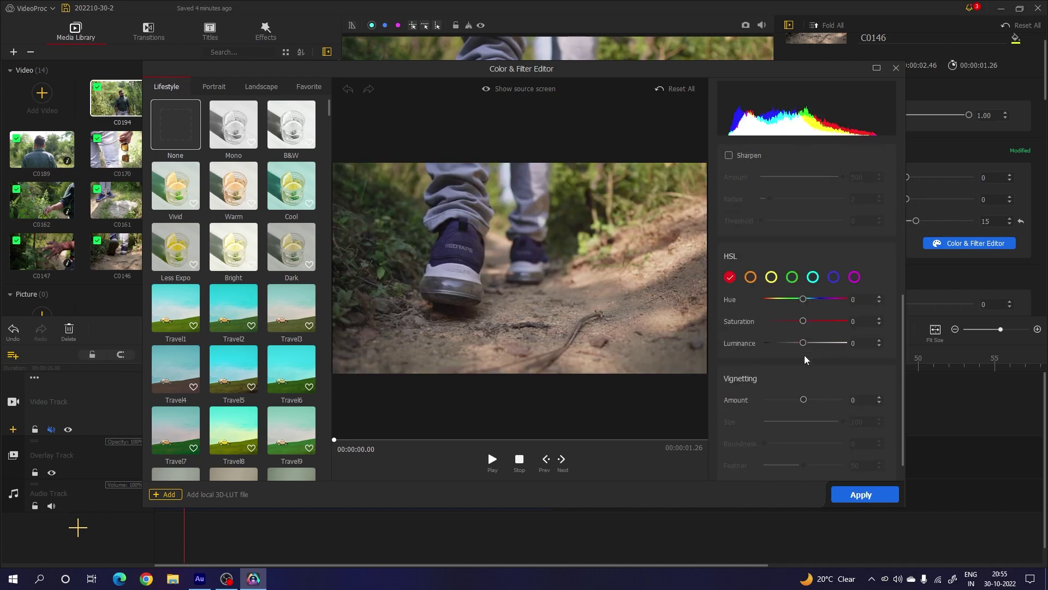
{"action": "left_click", "coordinate": [793, 371]}
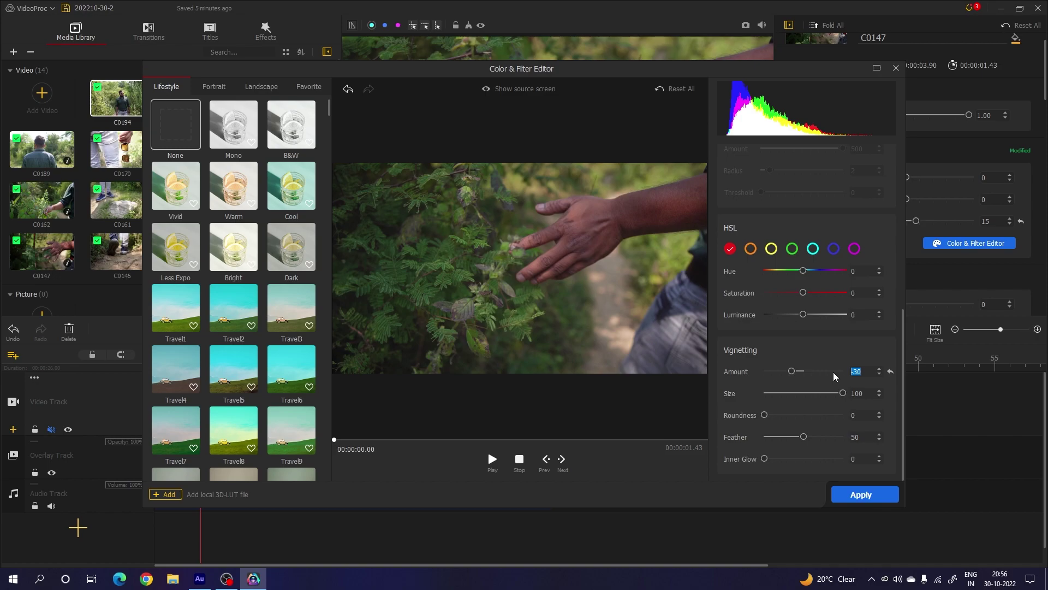
{"action": "left_click", "coordinate": [838, 498]}
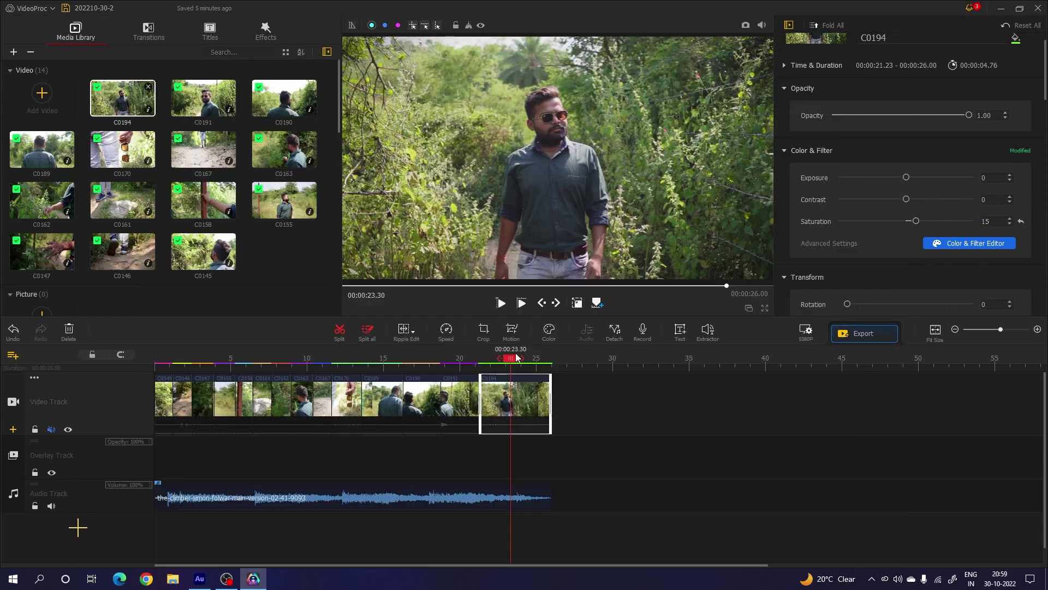
Undo the last edit, add a Fade to Black transition at the end of clip C0194 and play it.
{"action": "mouse_move", "coordinate": [516, 358]}
{"action": "left_mouse_down"}
{"action": "mouse_move", "coordinate": [206, 356]}
{"action": "mouse_move", "coordinate": [521, 355]}
{"action": "left_mouse_up"}
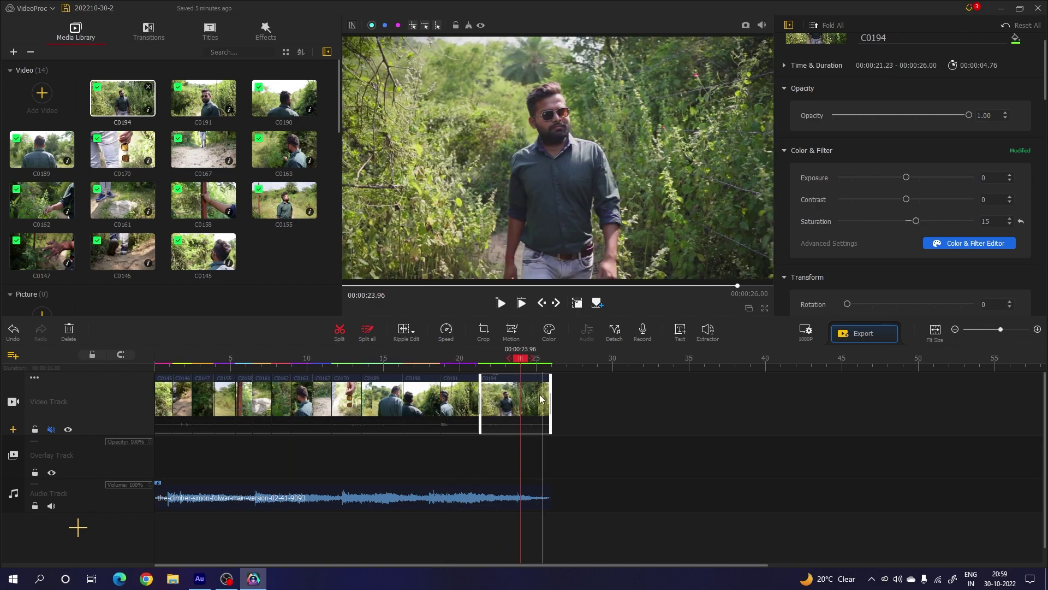
{"action": "key", "text": "ctrl+z"}
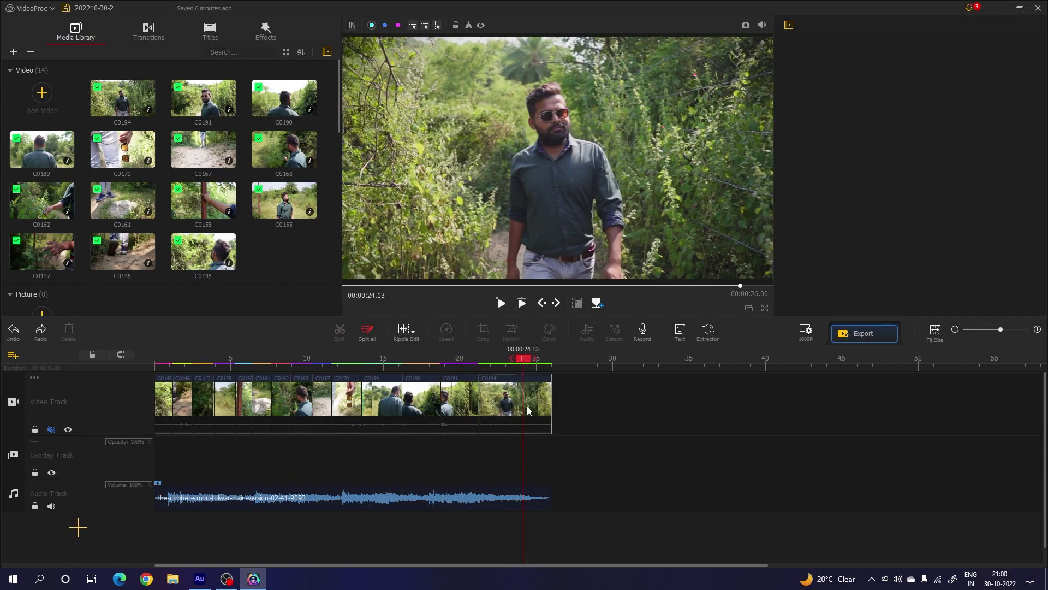
{"action": "left_click", "coordinate": [152, 38]}
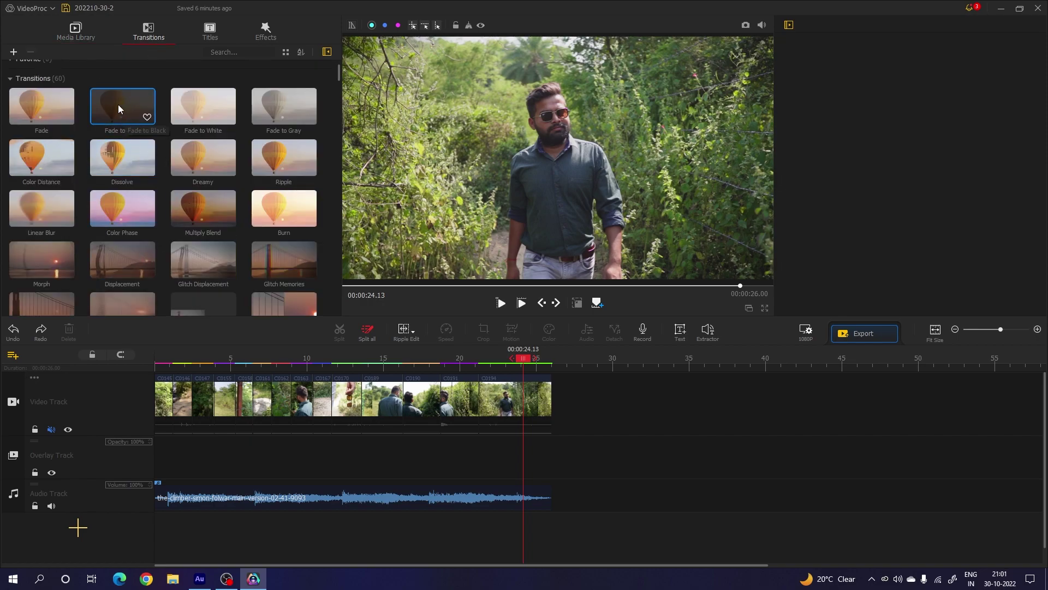
{"action": "left_click_drag", "start_coordinate": [119, 106], "coordinate": [484, 360]}
{"action": "key", "text": "space"}
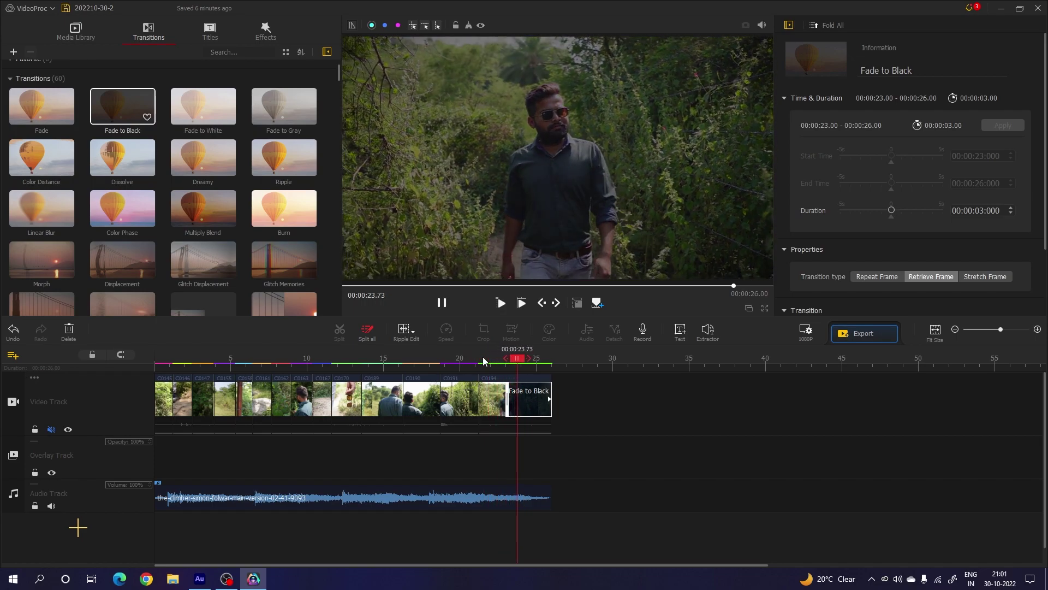
Try the Glitch effect at the start of the timeline and play the result.
{"action": "left_click_drag", "start_coordinate": [509, 357], "coordinate": [139, 362]}
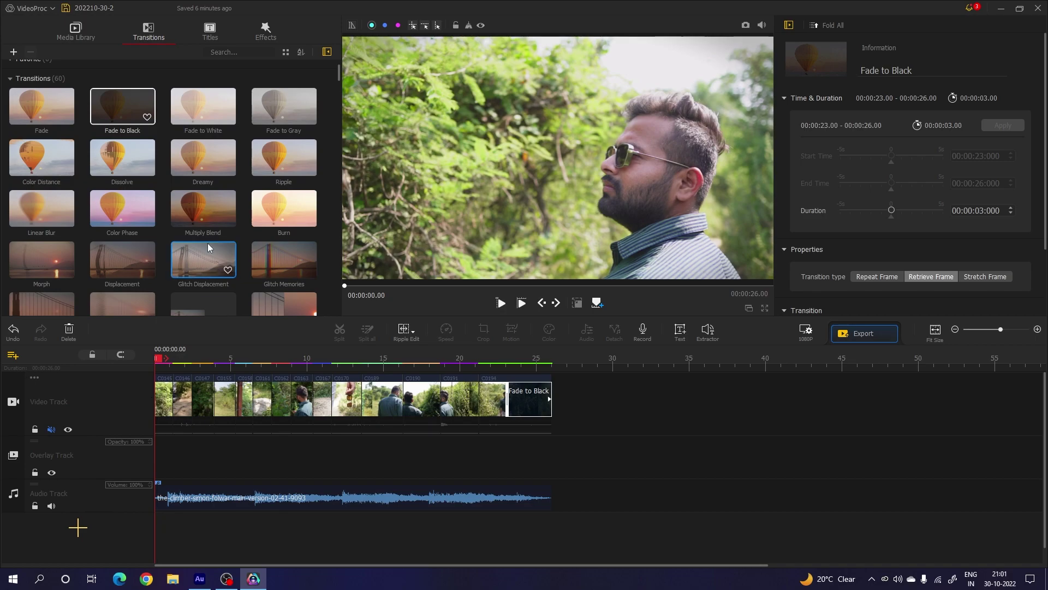
{"action": "left_click", "coordinate": [264, 34]}
{"action": "scroll", "coordinate": [230, 209], "scroll_direction": "down", "scroll_amount": 10}
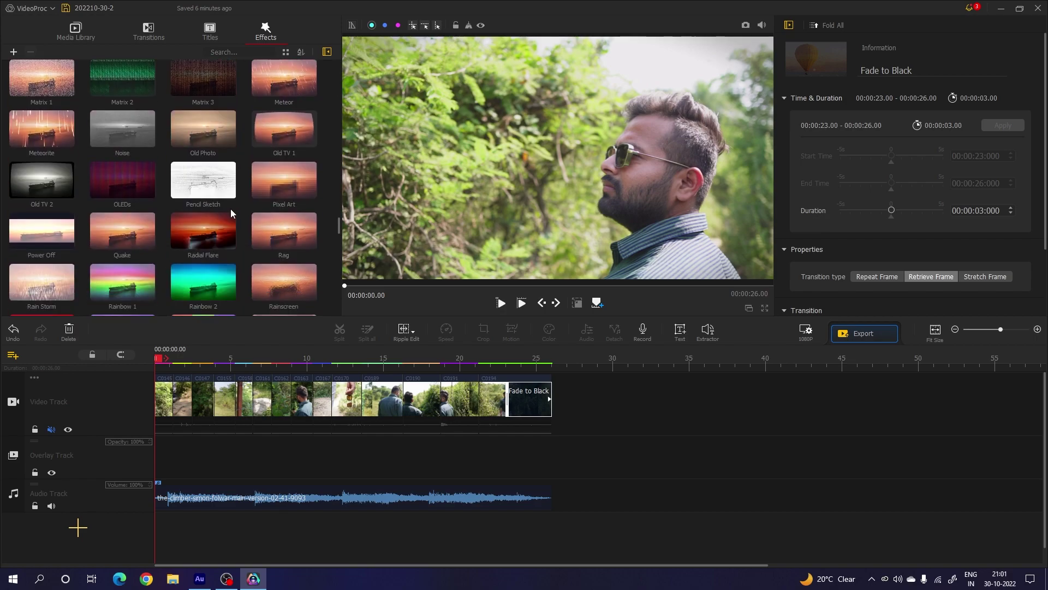
{"action": "scroll", "coordinate": [231, 208], "scroll_direction": "down", "scroll_amount": 3}
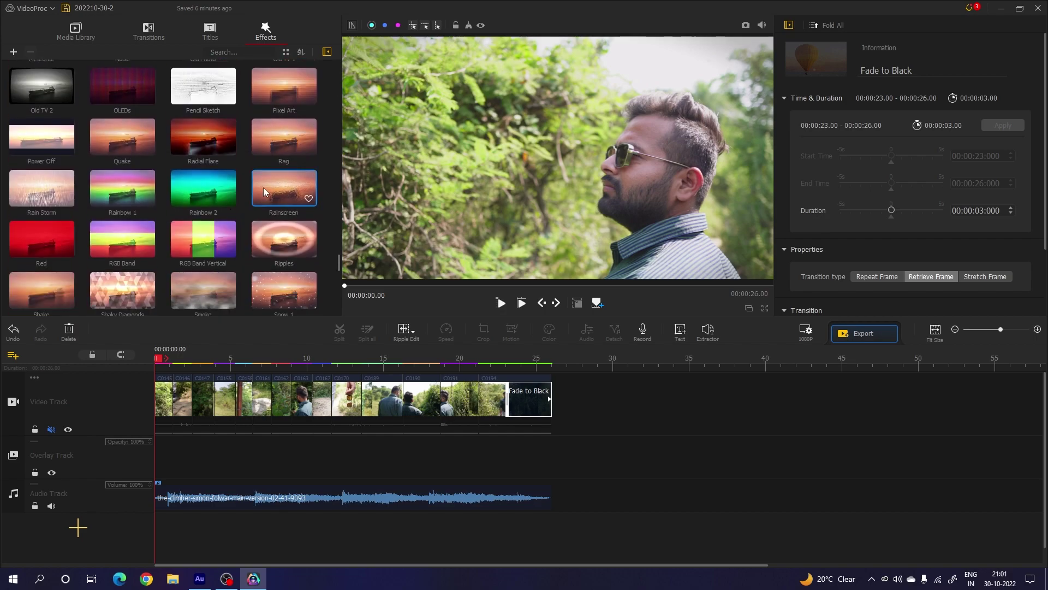
{"action": "scroll", "coordinate": [219, 268], "scroll_direction": "up", "scroll_amount": 5}
{"action": "scroll", "coordinate": [192, 282], "scroll_direction": "up", "scroll_amount": 3}
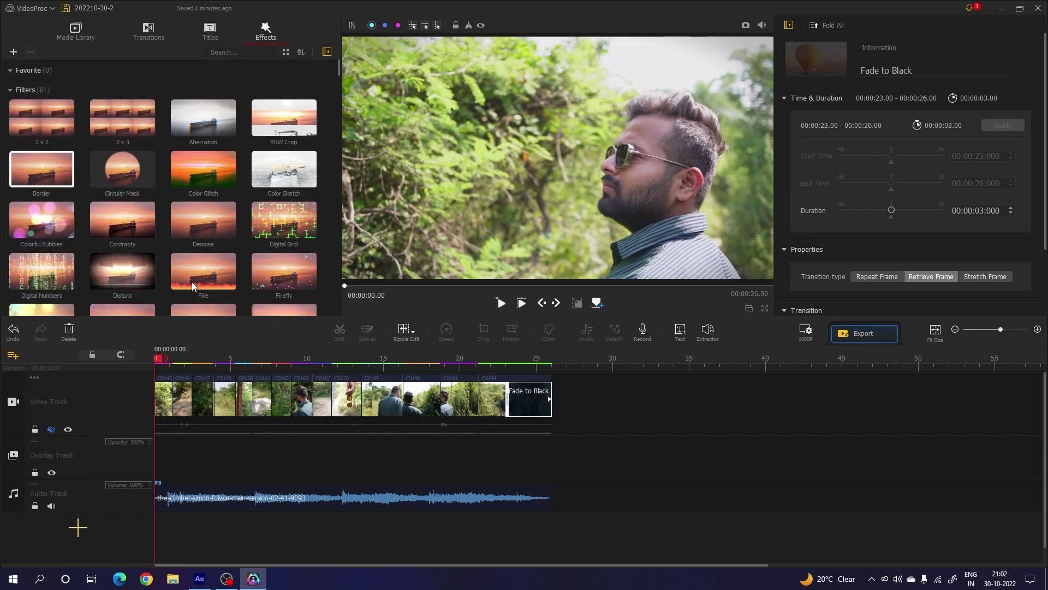
{"action": "scroll", "coordinate": [279, 247], "scroll_direction": "down", "scroll_amount": 2}
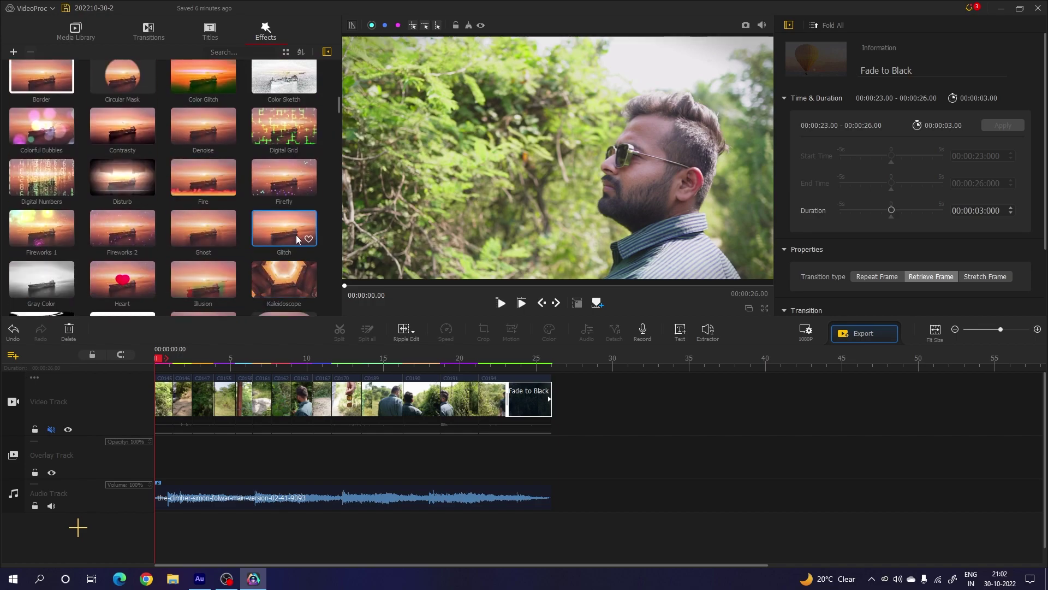
{"action": "left_click_drag", "start_coordinate": [283, 226], "coordinate": [146, 388]}
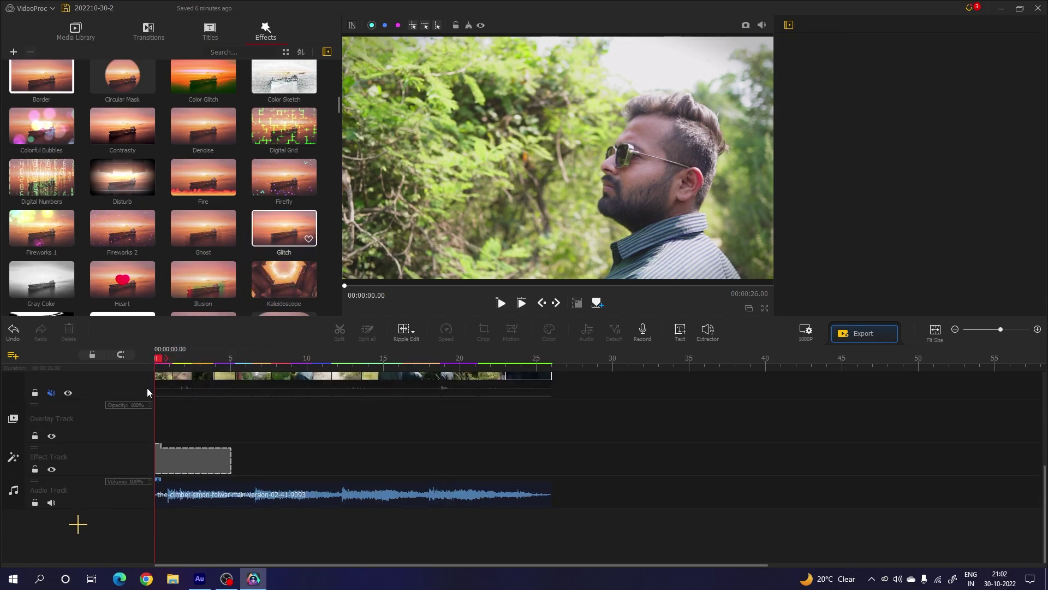
{"action": "key", "text": "space"}
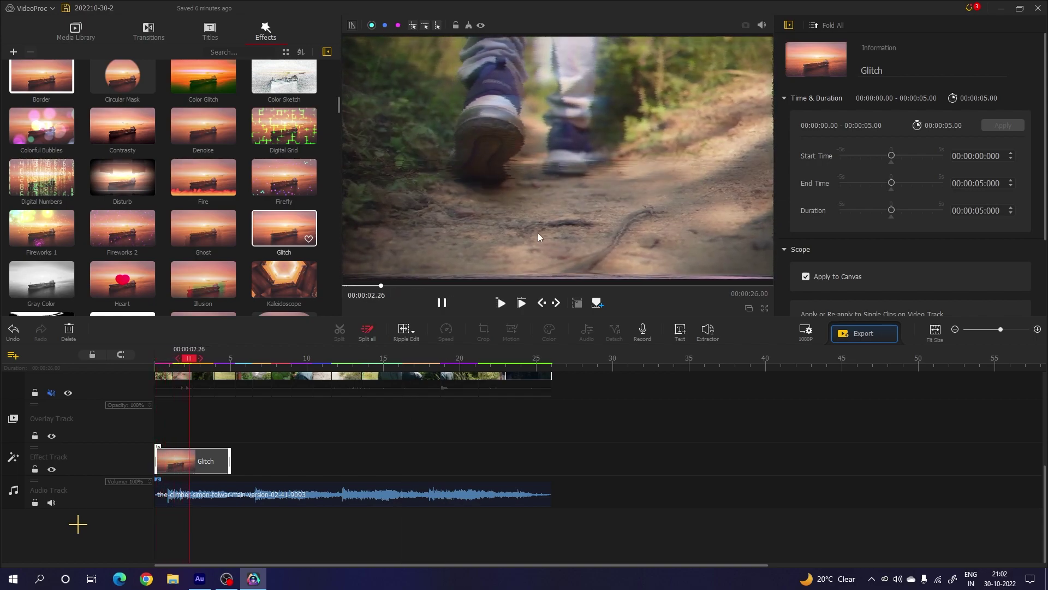
{"action": "left_click_drag", "start_coordinate": [212, 359], "coordinate": [156, 359]}
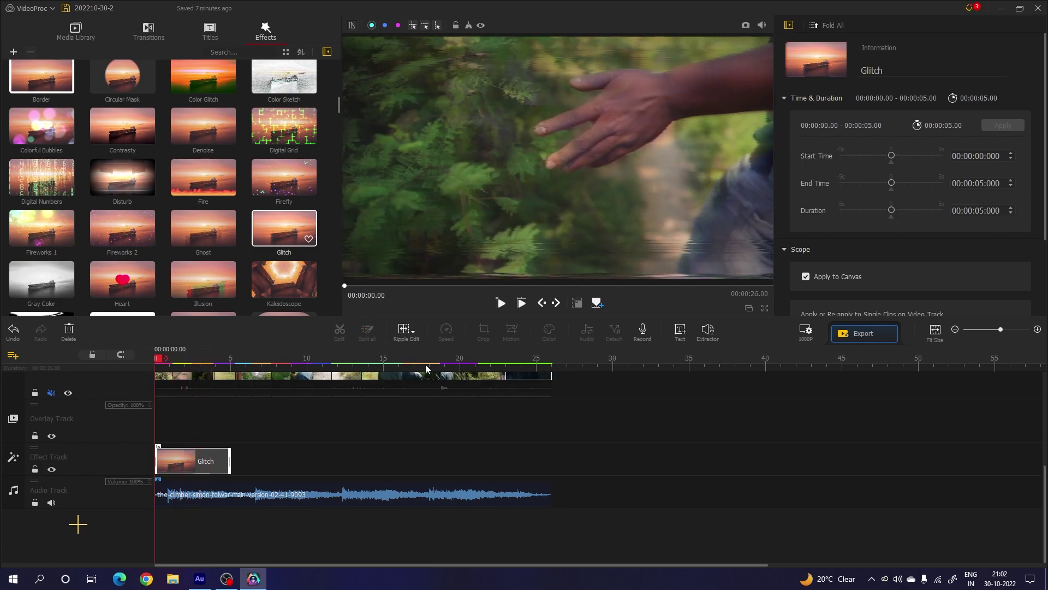
{"action": "key", "text": "space"}
{"action": "key", "text": "space"}
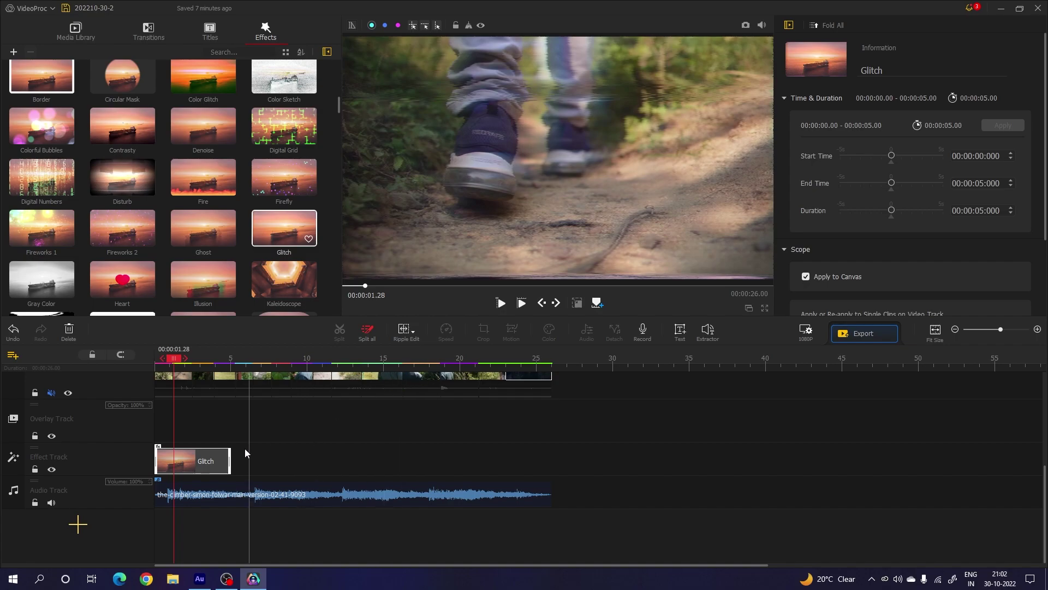
Delete the Glitch effect and remove its empty effect track.
{"action": "left_click", "coordinate": [205, 461]}
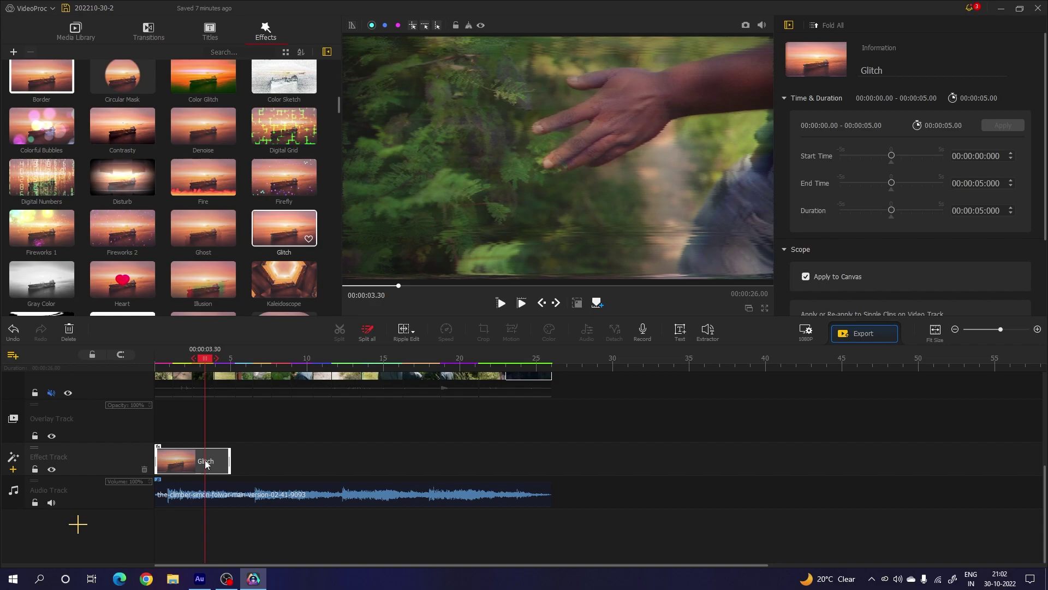
{"action": "key", "text": "Delete"}
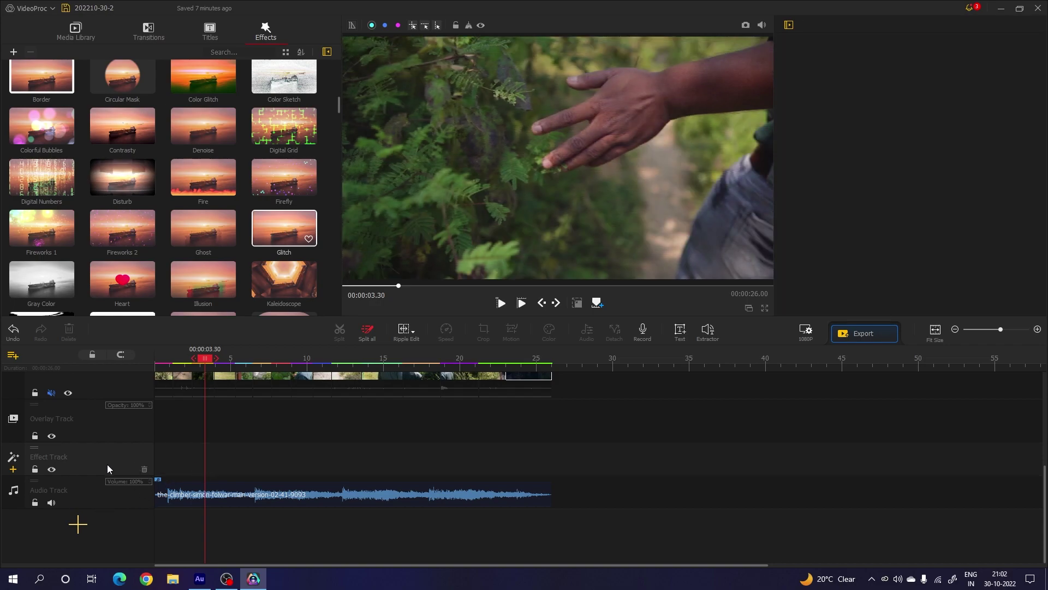
{"action": "left_click", "coordinate": [145, 470]}
{"action": "left_click", "coordinate": [572, 373]}
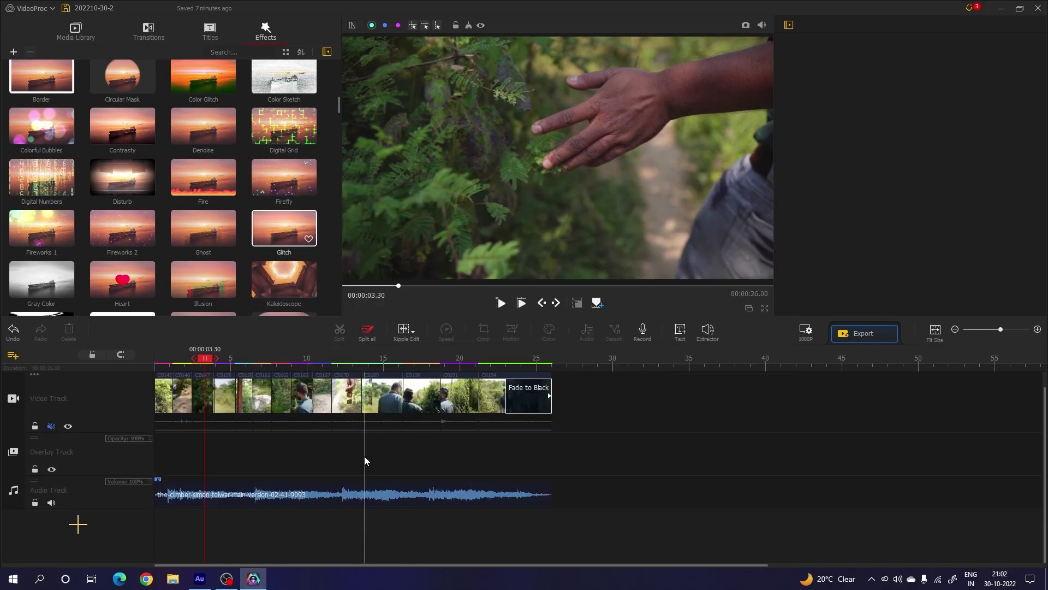
Add the Credit 1 title to the overlay track at the start of the timeline and preview it.
{"action": "left_click_drag", "start_coordinate": [211, 360], "coordinate": [159, 359]}
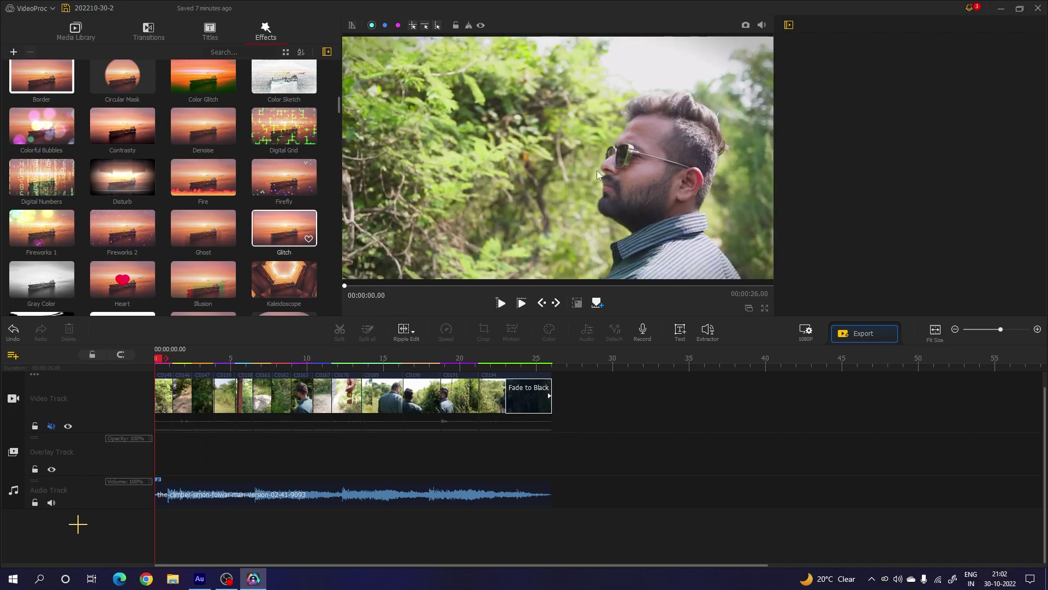
{"action": "left_click", "coordinate": [212, 34]}
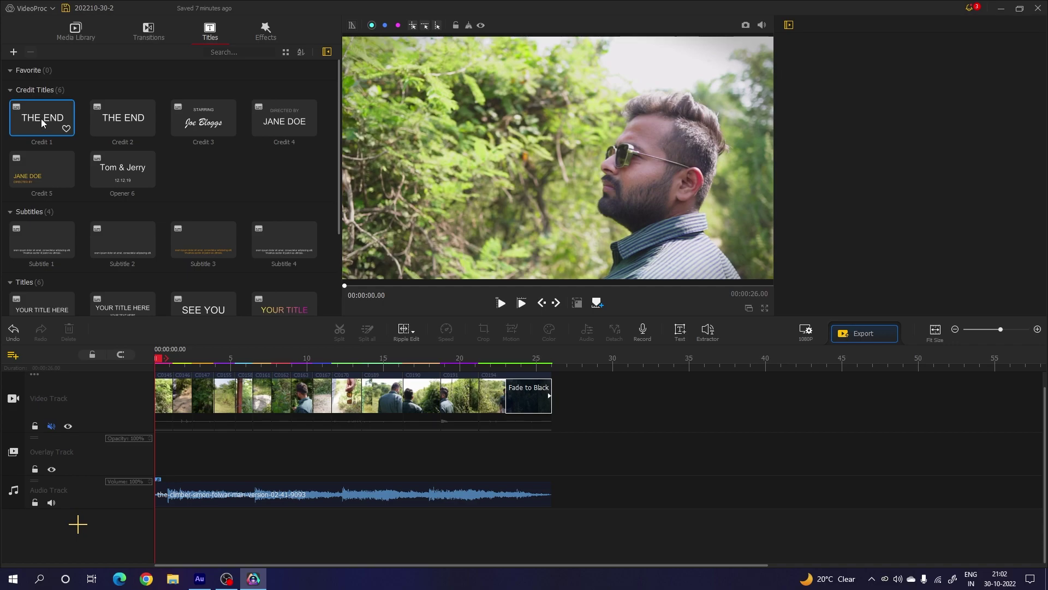
{"action": "left_click_drag", "start_coordinate": [38, 117], "coordinate": [156, 447]}
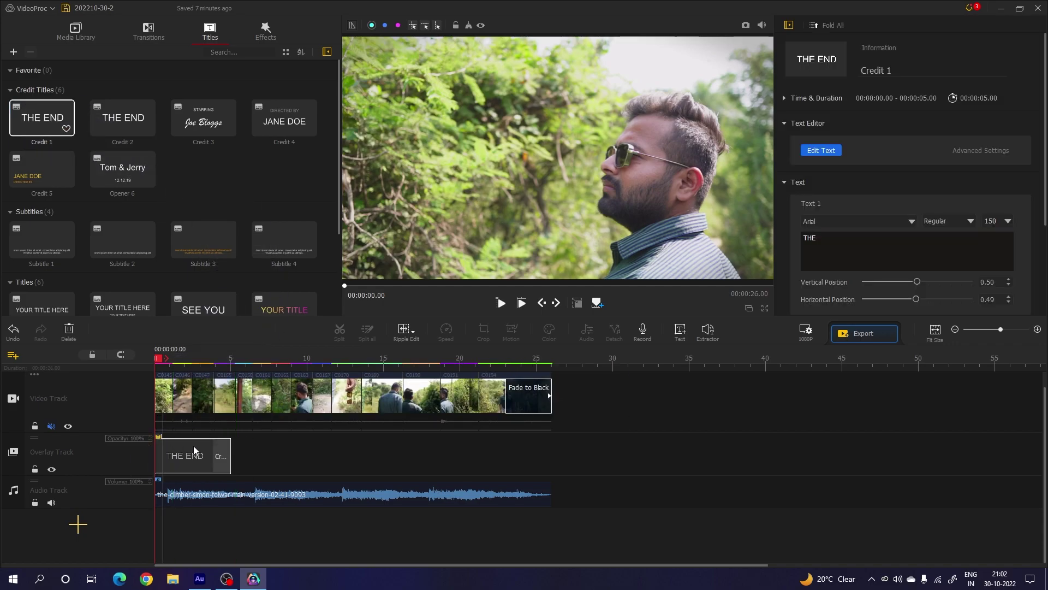
{"action": "left_click_drag", "start_coordinate": [161, 360], "coordinate": [217, 365]}
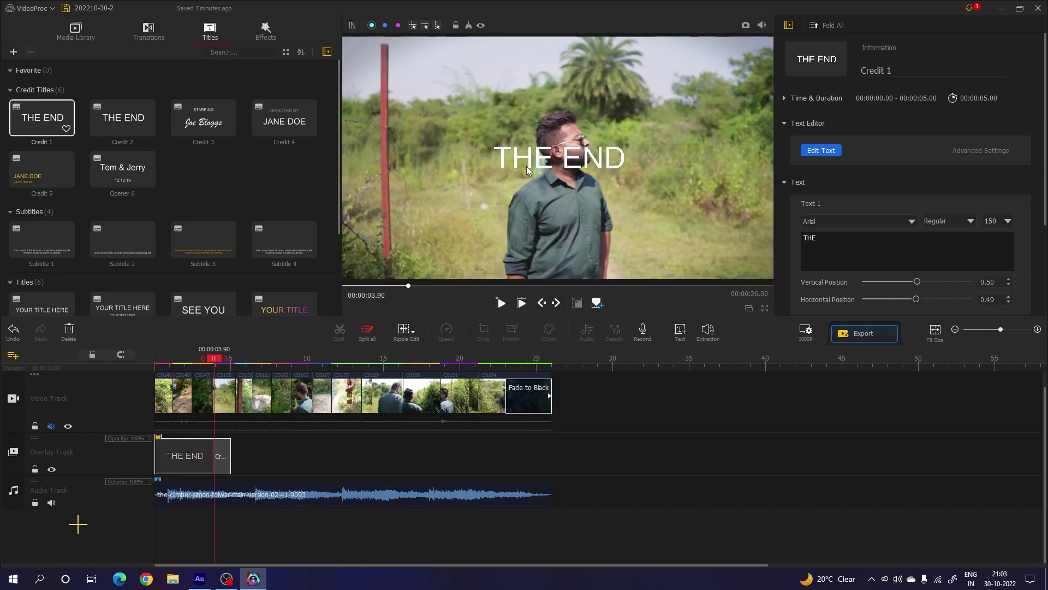
Set the font of the title's first text to Arkitech Bold and replace its wording with CINEMATIC.
{"action": "left_click", "coordinate": [186, 452]}
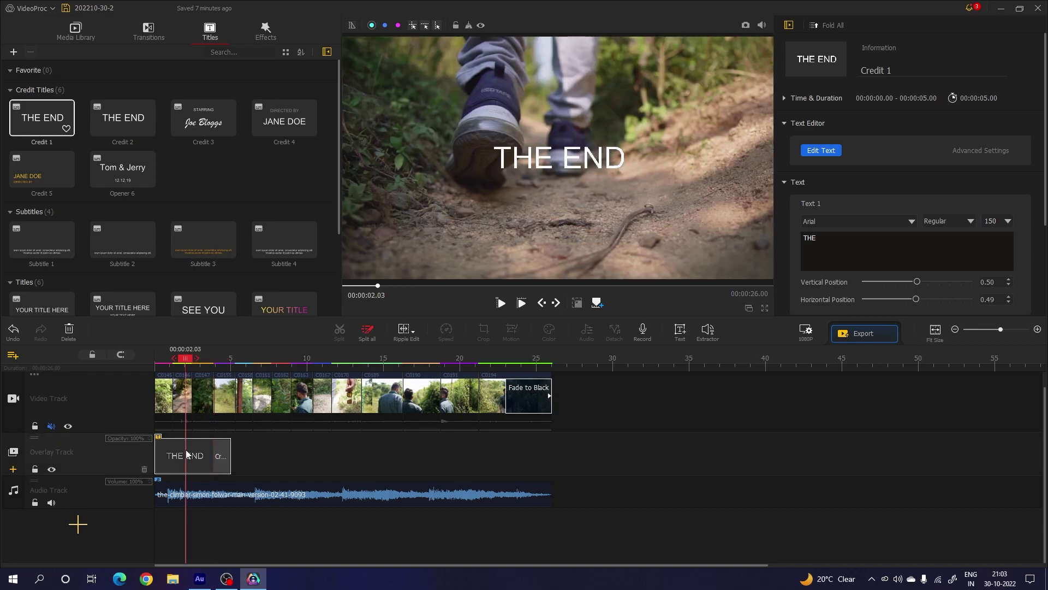
{"action": "left_click", "coordinate": [811, 250]}
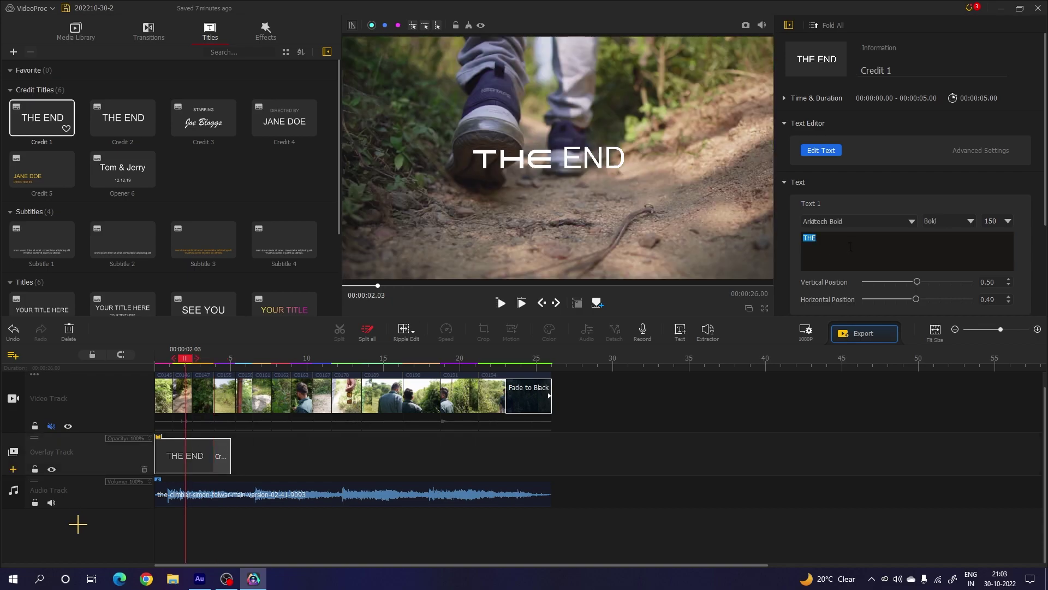
{"action": "key", "text": "BackSpace"}
{"action": "type", "text": "CI"}
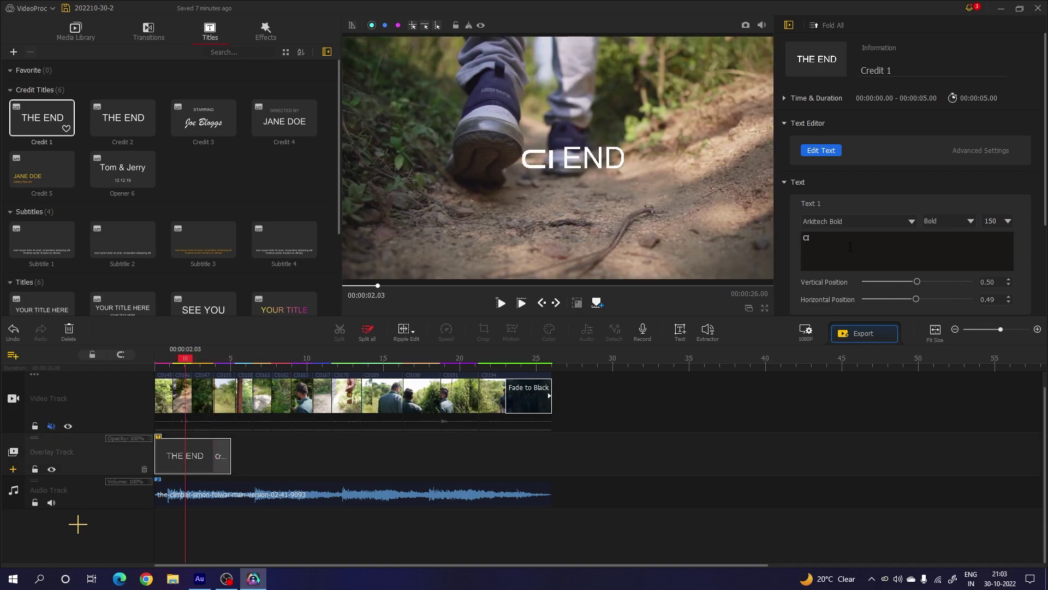
{"action": "type", "text": "NEMATIC"}
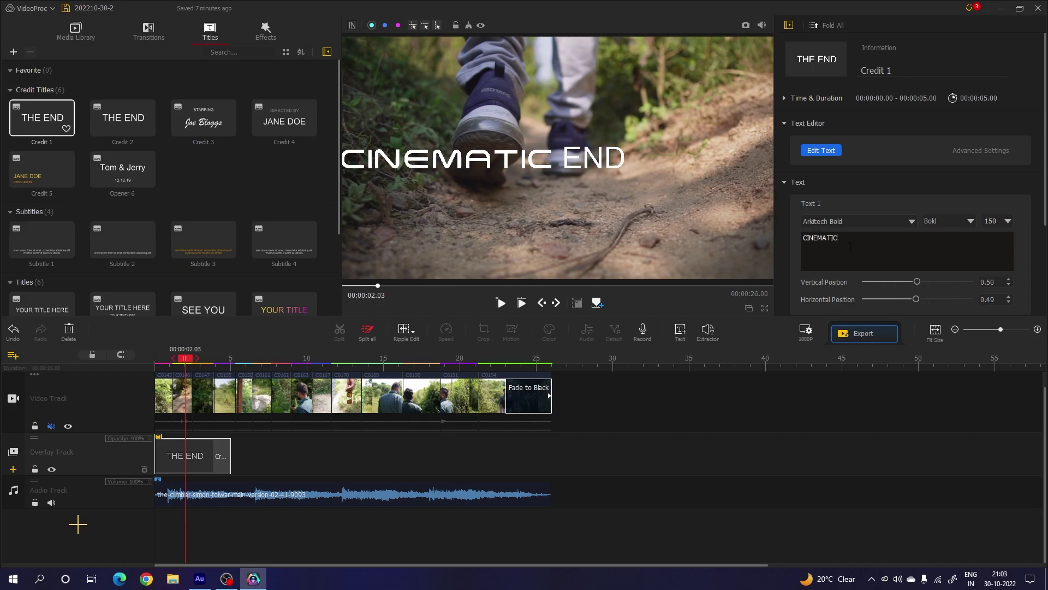
Clear the wording of the title's second text.
{"action": "scroll", "coordinate": [877, 266], "scroll_direction": "down", "scroll_amount": 3}
{"action": "double_click", "coordinate": [898, 294]}
{"action": "key", "text": "BackSpace"}
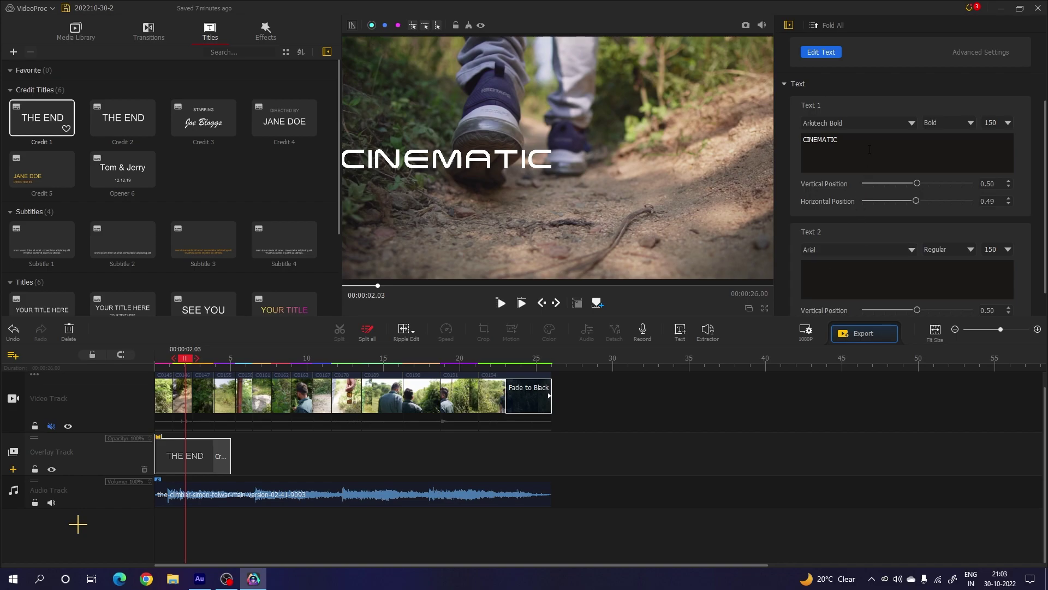
{"action": "scroll", "coordinate": [892, 155], "scroll_direction": "up", "scroll_amount": 1}
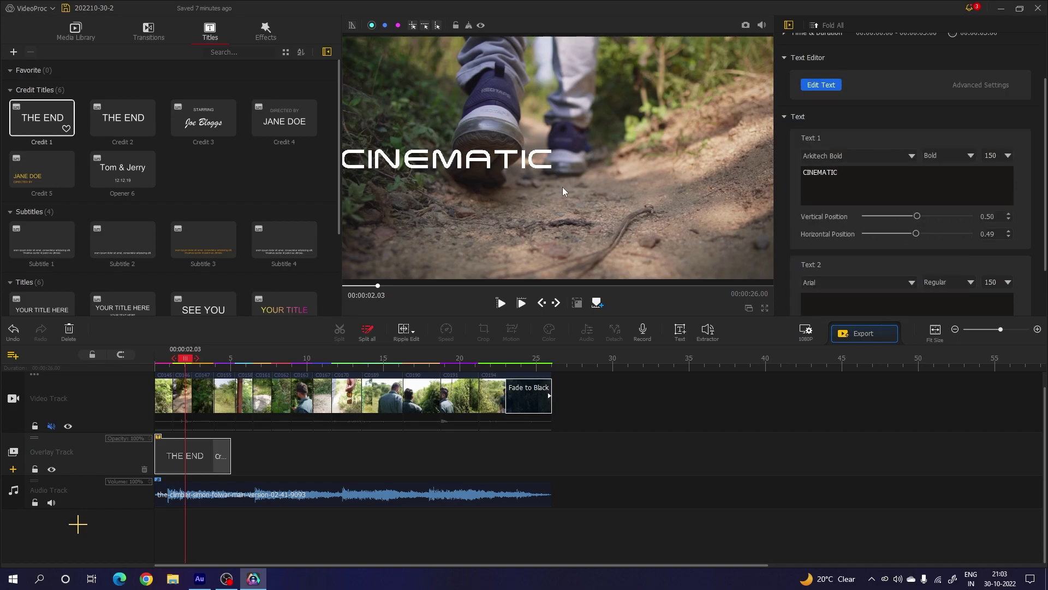
Set the CINEMATIC text's font size to 100 and its horizontal position to 0.66.
{"action": "left_click", "coordinate": [896, 155]}
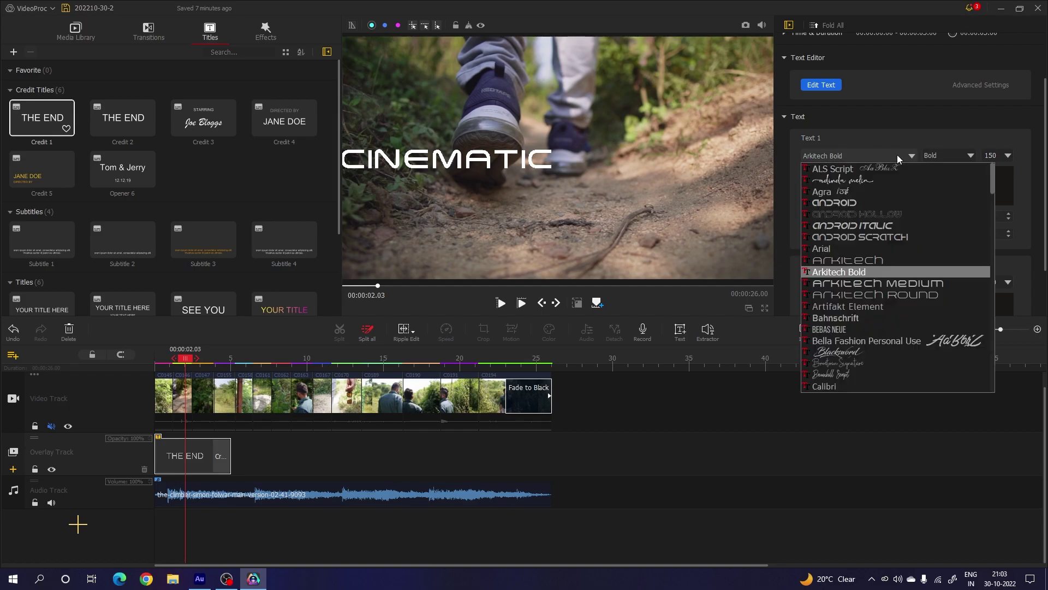
{"action": "left_click", "coordinate": [846, 271]}
{"action": "left_click", "coordinate": [935, 159]}
{"action": "left_click", "coordinate": [1008, 156]}
{"action": "scroll", "coordinate": [998, 193], "scroll_direction": "down", "scroll_amount": 3}
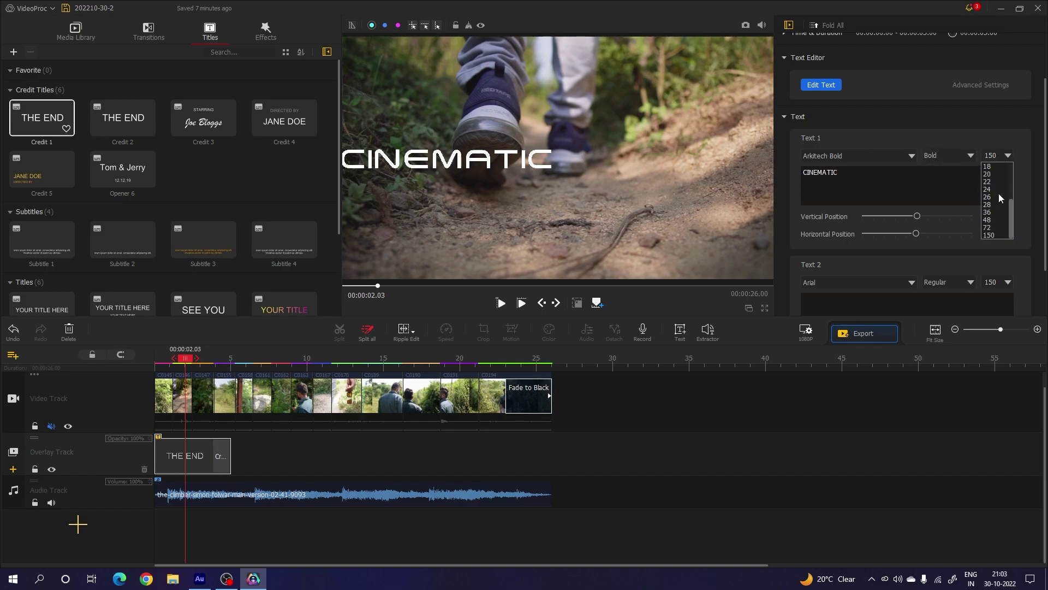
{"action": "left_click", "coordinate": [996, 227]}
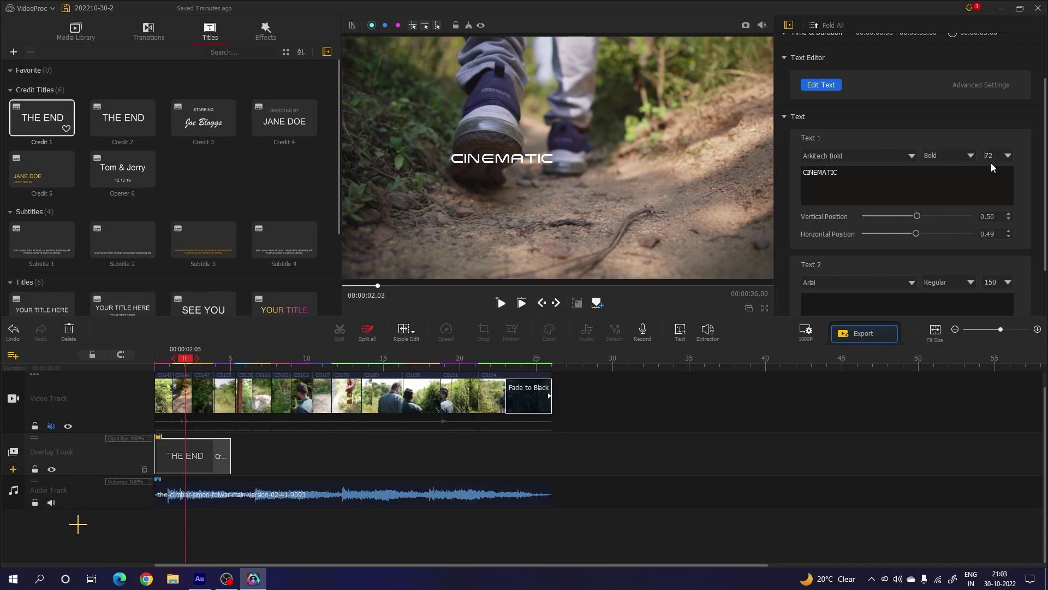
{"action": "type", "text": "100"}
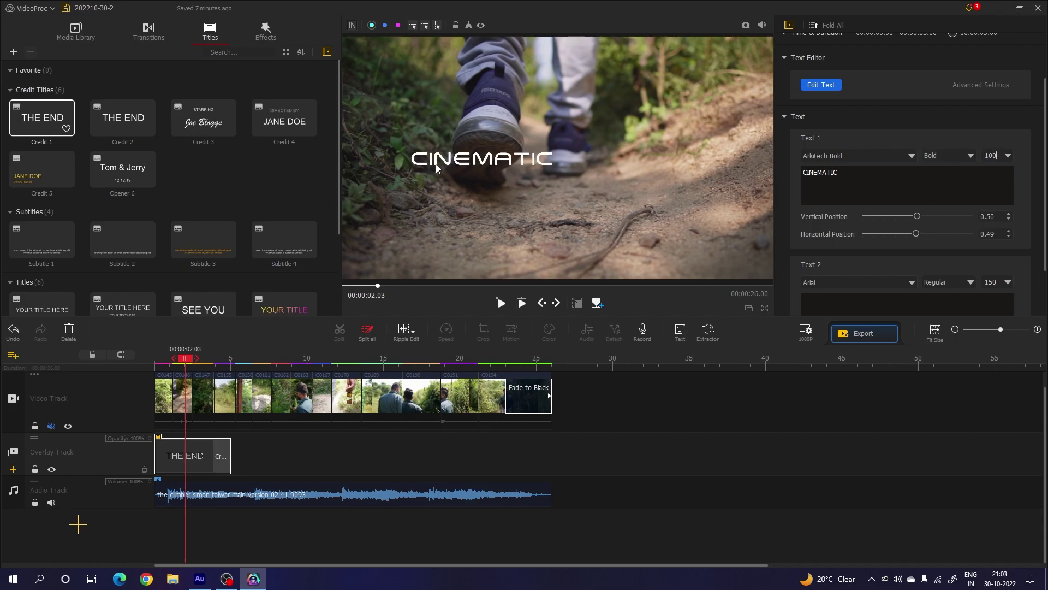
{"action": "left_click_drag", "start_coordinate": [916, 234], "coordinate": [935, 235]}
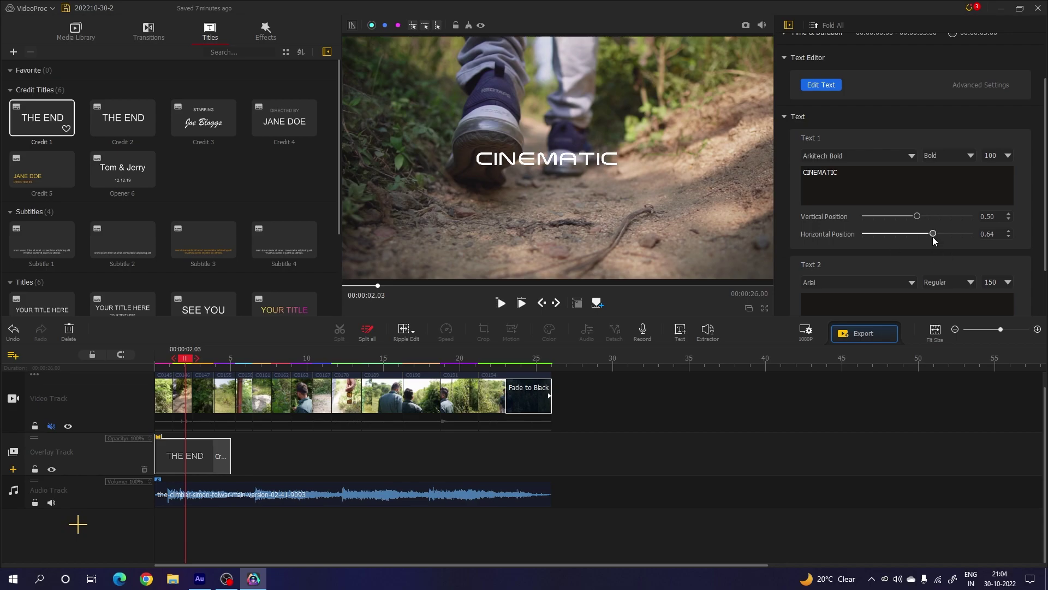
{"action": "mouse_move", "coordinate": [189, 363]}
{"action": "left_mouse_down"}
{"action": "mouse_move", "coordinate": [157, 360]}
{"action": "mouse_move", "coordinate": [209, 361]}
{"action": "left_mouse_up"}
Preview several animations for the CINEMATIC line, including None, Up Roll and the expanding one, and apply the title edit.
{"action": "left_click", "coordinate": [821, 86]}
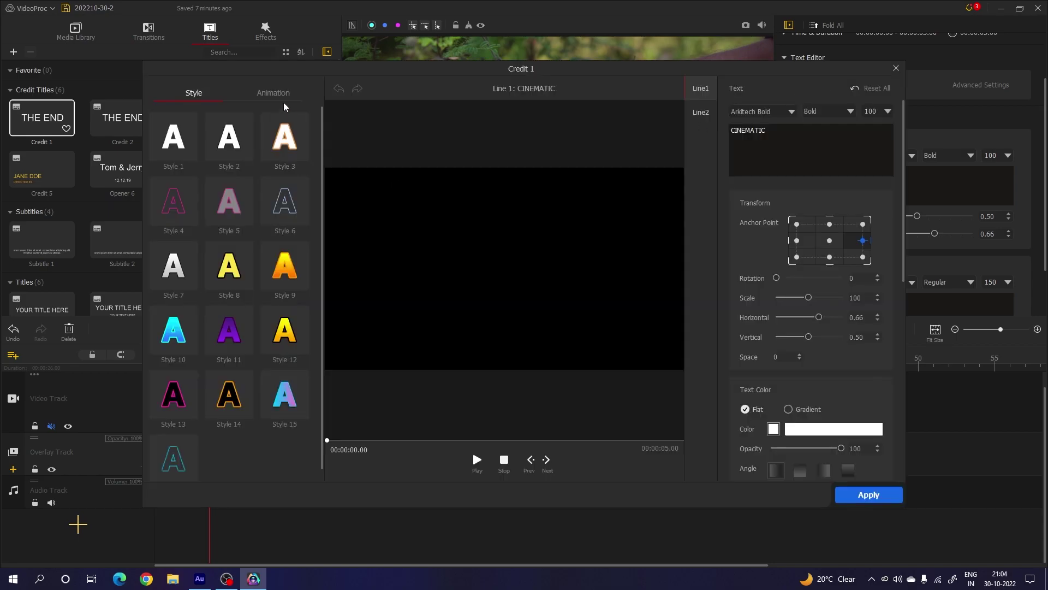
{"action": "left_click", "coordinate": [280, 99]}
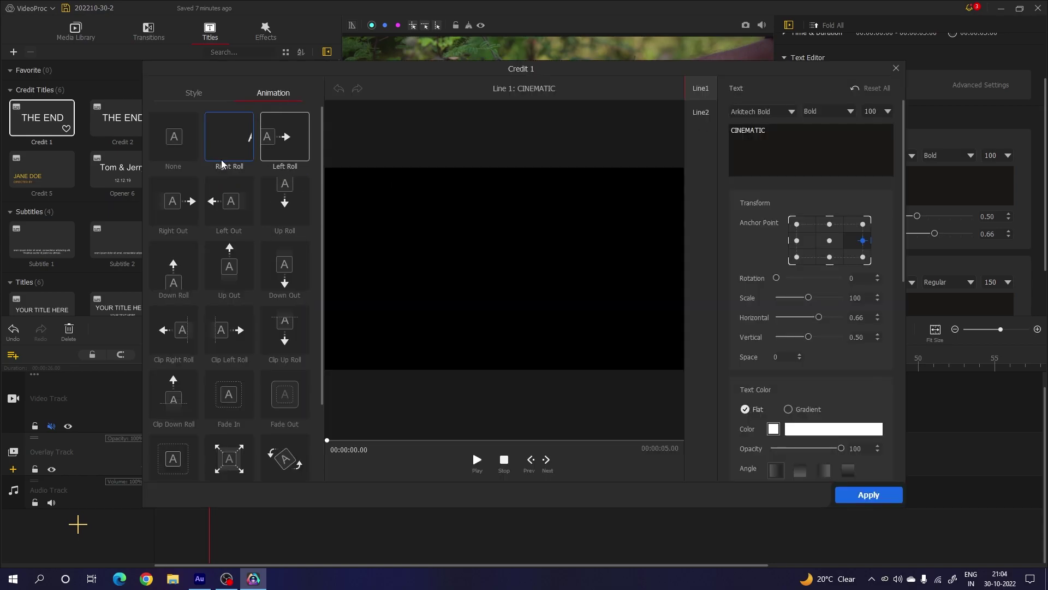
{"action": "left_click", "coordinate": [175, 146]}
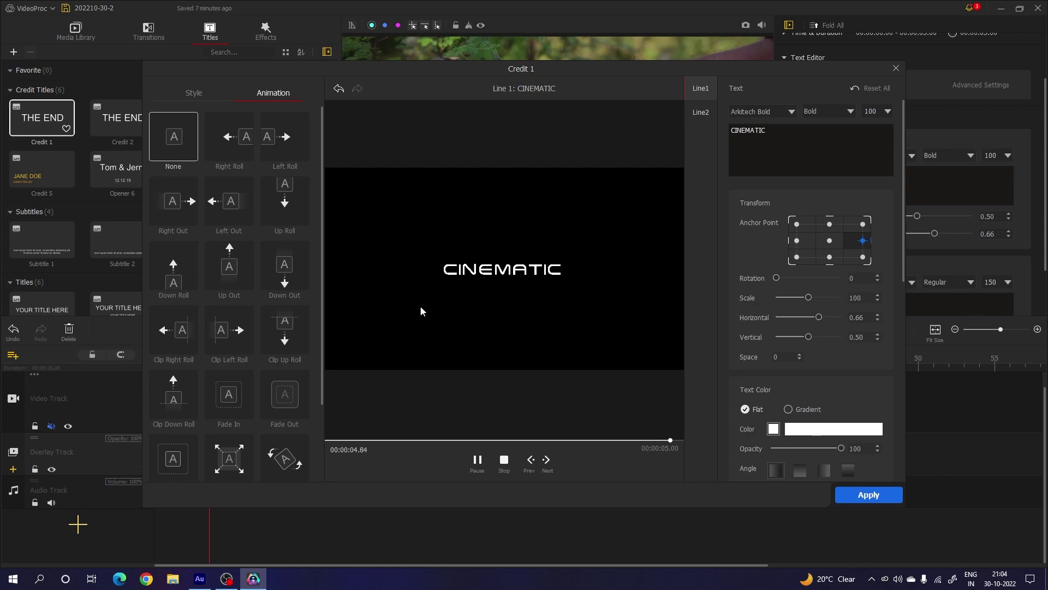
{"action": "left_click", "coordinate": [249, 328]}
{"action": "left_click", "coordinate": [280, 285]}
{"action": "left_click", "coordinate": [279, 210]}
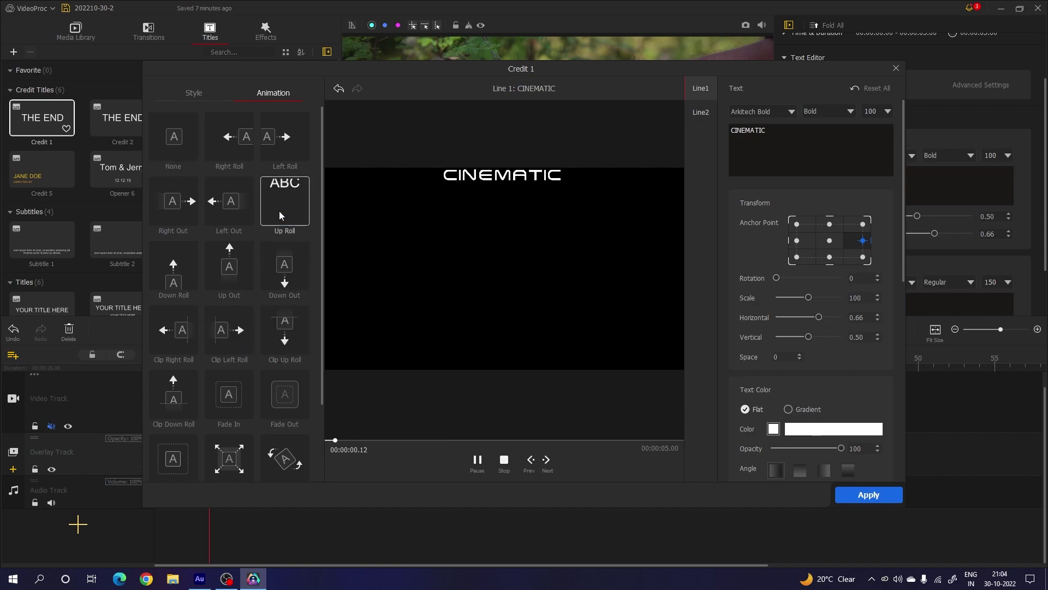
{"action": "left_click", "coordinate": [230, 458]}
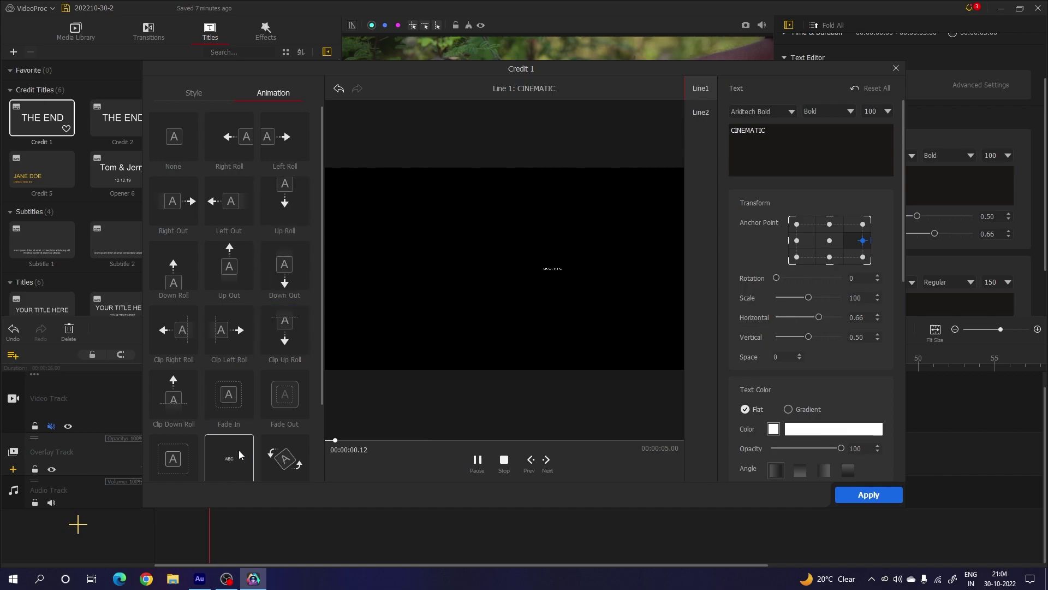
{"action": "left_click", "coordinate": [867, 495]}
Examine the style presets and the color, border and shadow options in the CINEMATIC title's text editor.
{"action": "left_click_drag", "start_coordinate": [216, 363], "coordinate": [199, 366]}
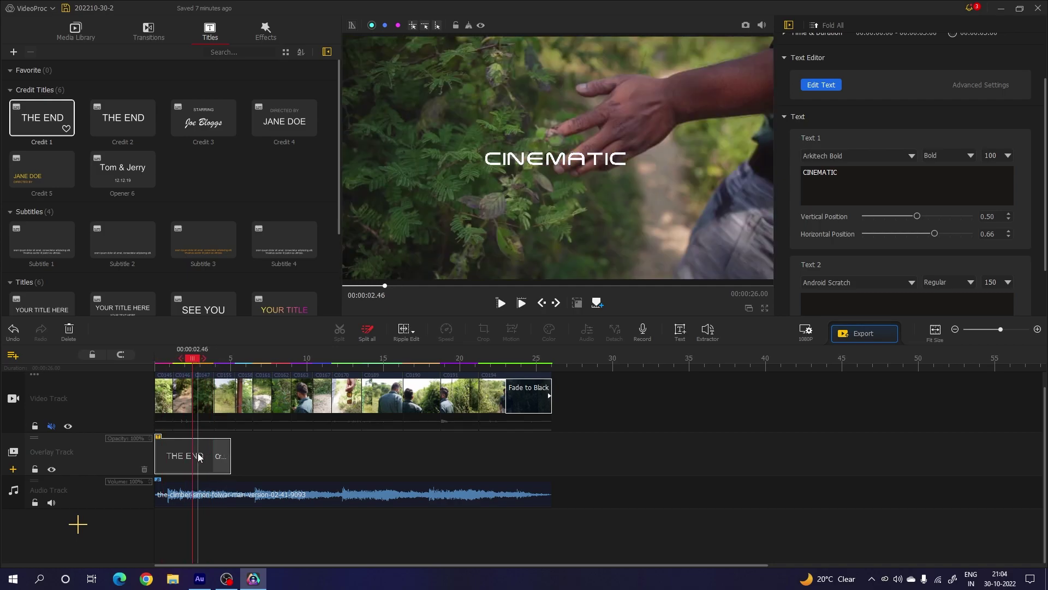
{"action": "left_click", "coordinate": [819, 86]}
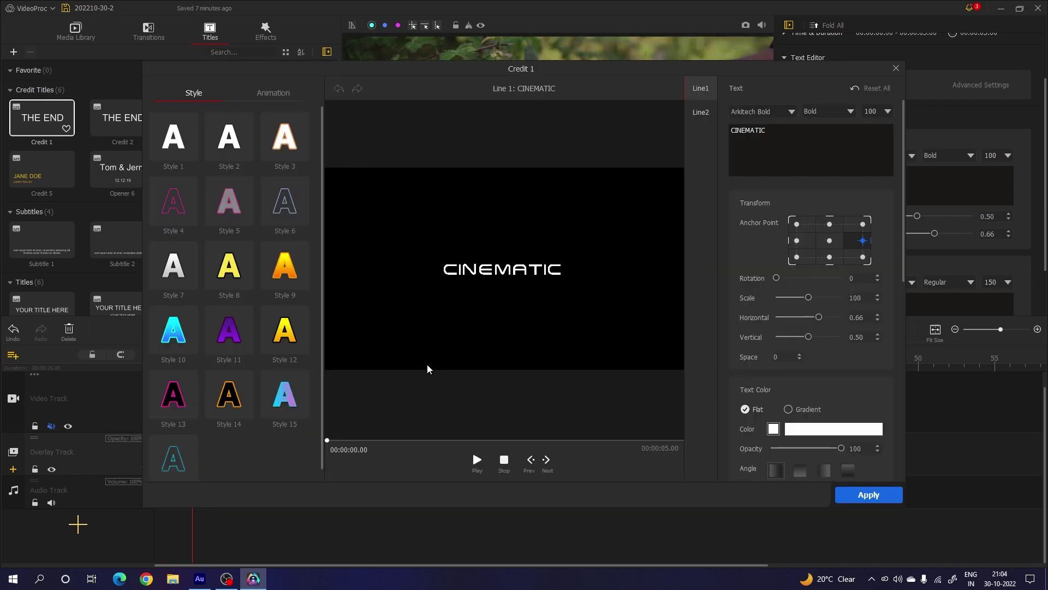
{"action": "scroll", "coordinate": [324, 191], "scroll_direction": "down", "scroll_amount": 1}
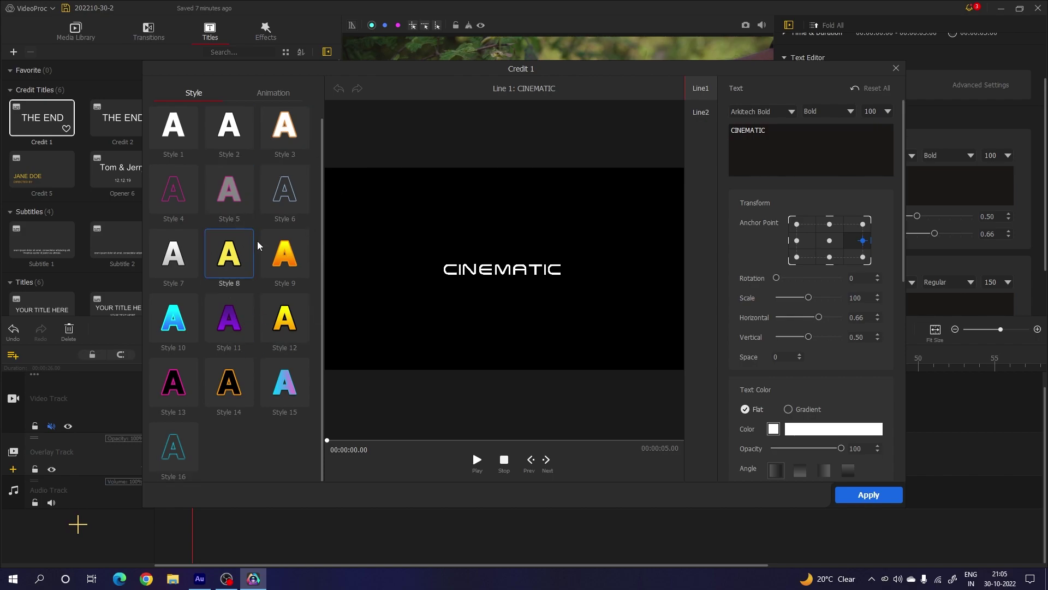
{"action": "left_click_drag", "start_coordinate": [904, 253], "coordinate": [907, 432]}
{"action": "scroll", "coordinate": [812, 353], "scroll_direction": "up", "scroll_amount": 10}
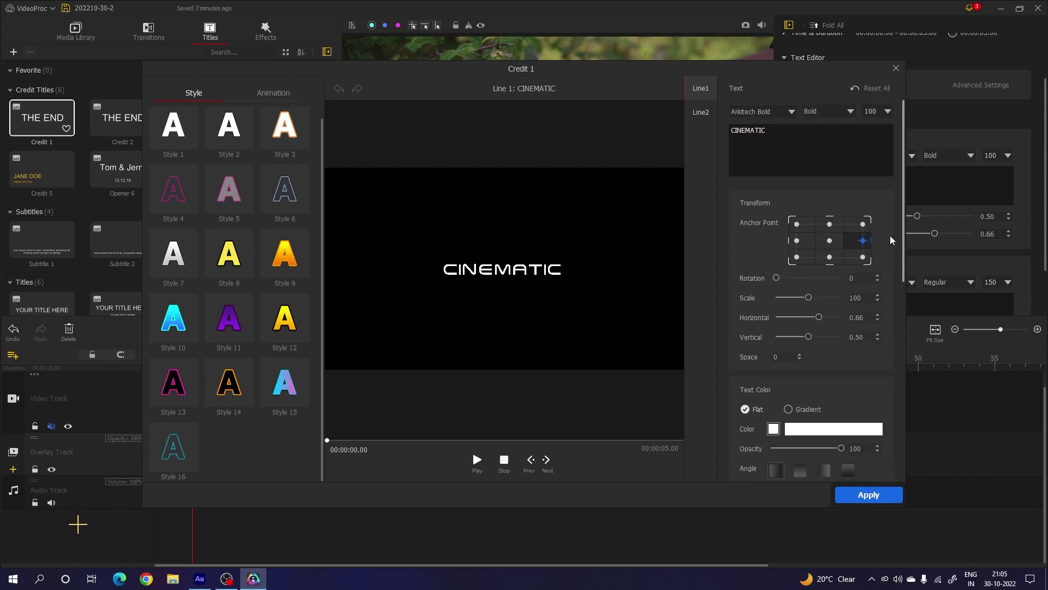
{"action": "scroll", "coordinate": [812, 354], "scroll_direction": "down", "scroll_amount": 10}
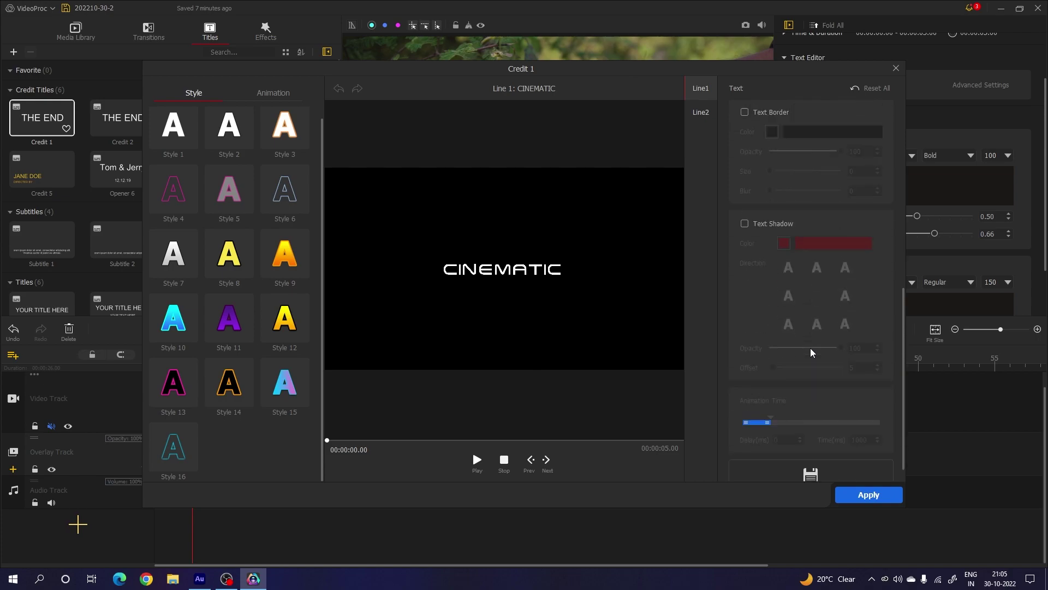
{"action": "scroll", "coordinate": [849, 283], "scroll_direction": "up", "scroll_amount": 2}
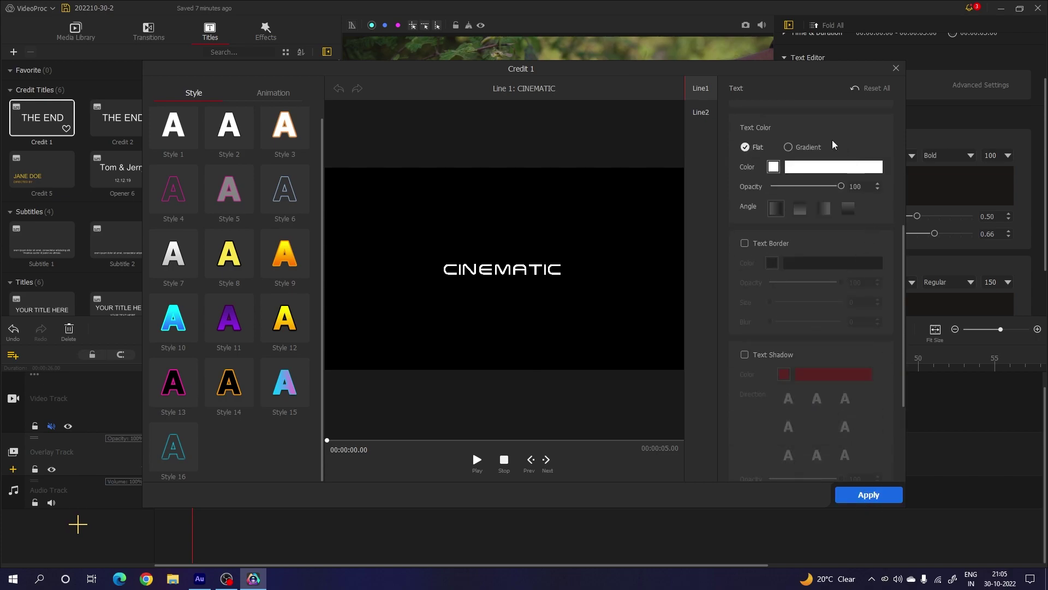
{"action": "left_click", "coordinate": [869, 495]}
{"action": "left_click", "coordinate": [896, 67]}
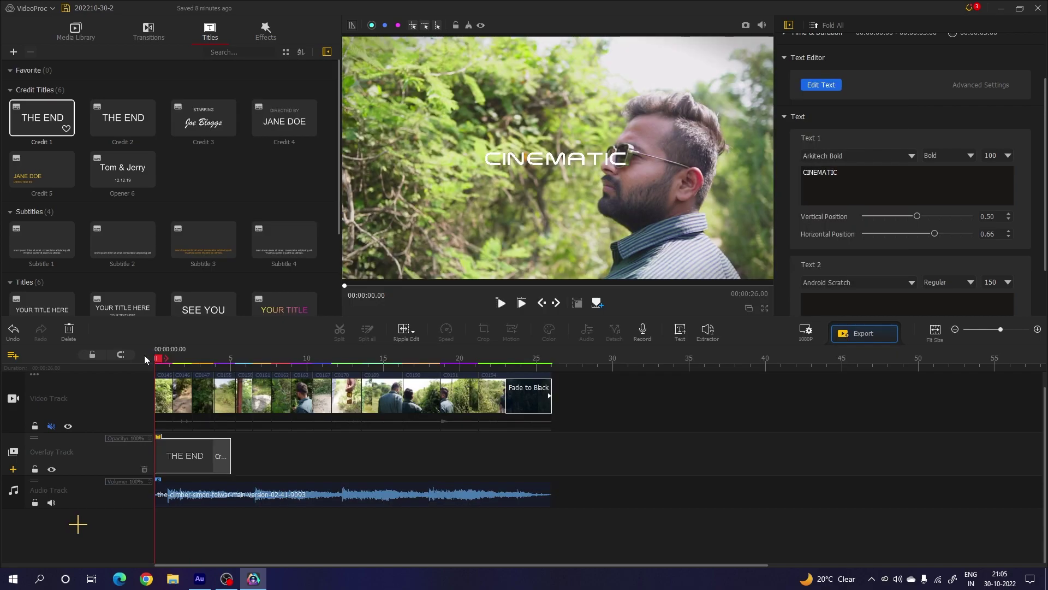
Save the project and open the export settings.
{"action": "left_click", "coordinate": [51, 9]}
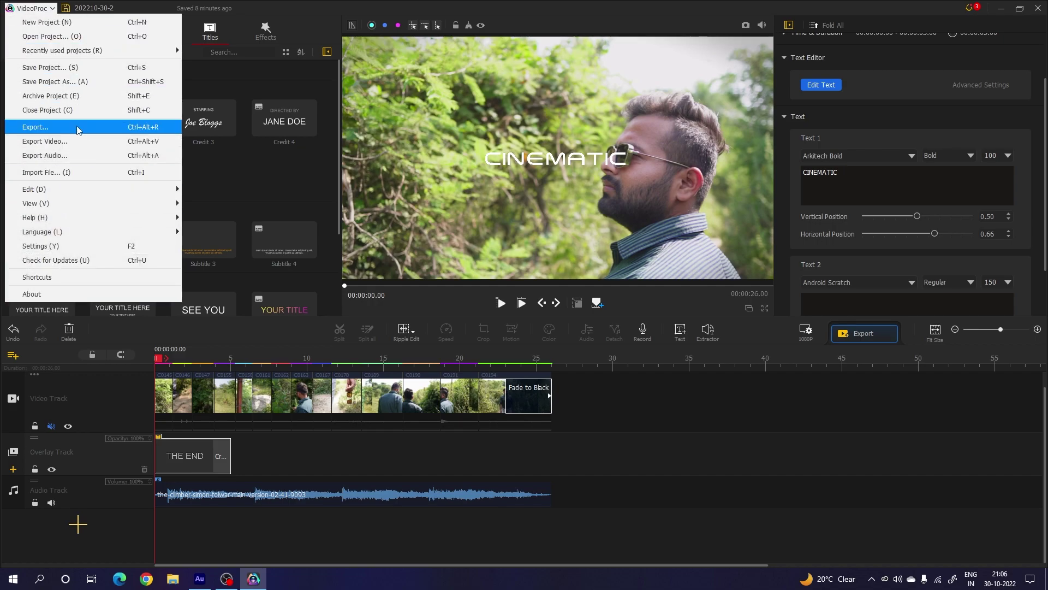
{"action": "left_click", "coordinate": [53, 67]}
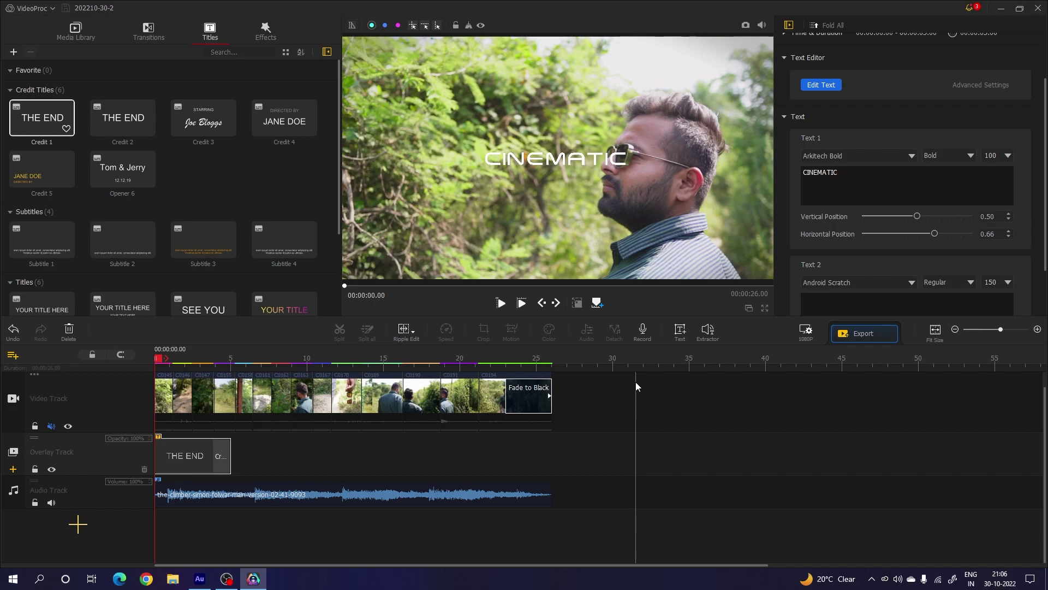
{"action": "left_click", "coordinate": [865, 333]}
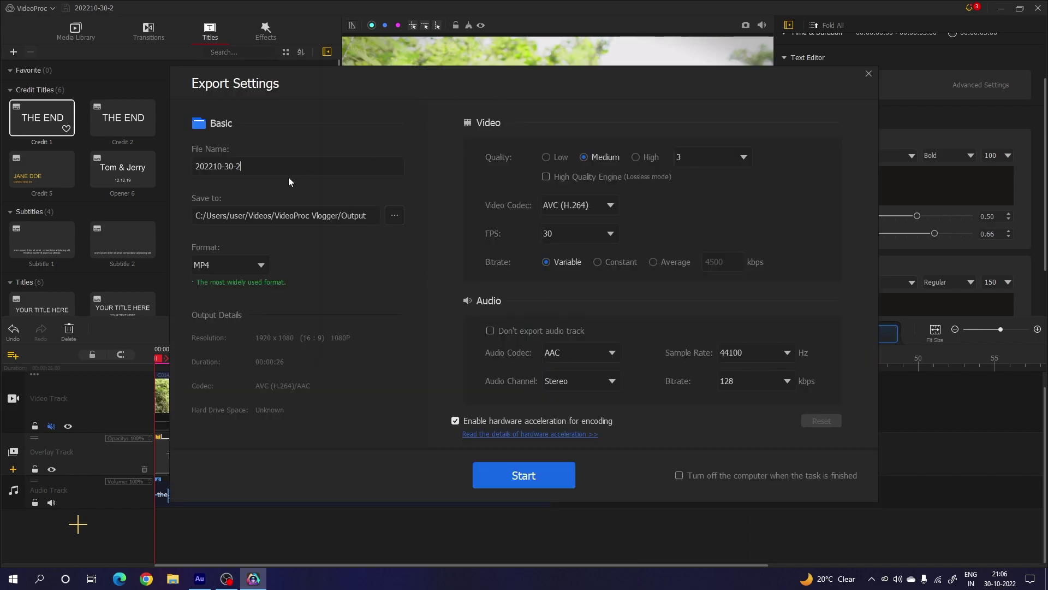
Name the export file Cinematic Video, save it to the Pictures folder and choose the MP4 format.
{"action": "triple_click", "coordinate": [254, 172]}
{"action": "type", "text": "Cinematic Video"}
{"action": "left_click", "coordinate": [395, 215]}
{"action": "left_click", "coordinate": [214, 255]}
{"action": "left_click", "coordinate": [588, 340]}
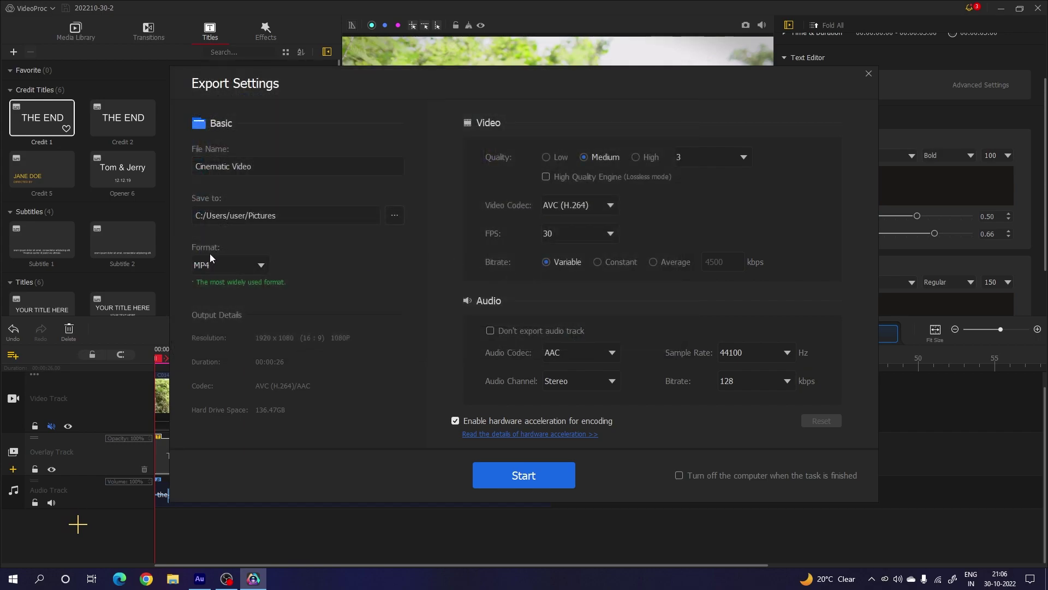
{"action": "left_click", "coordinate": [261, 267]}
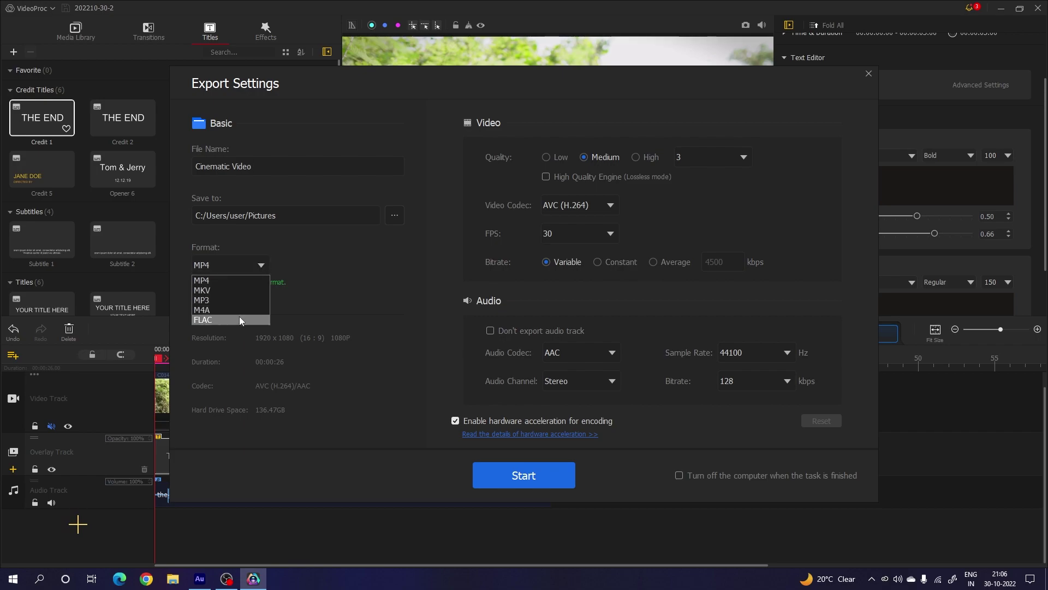
{"action": "left_click", "coordinate": [226, 282]}
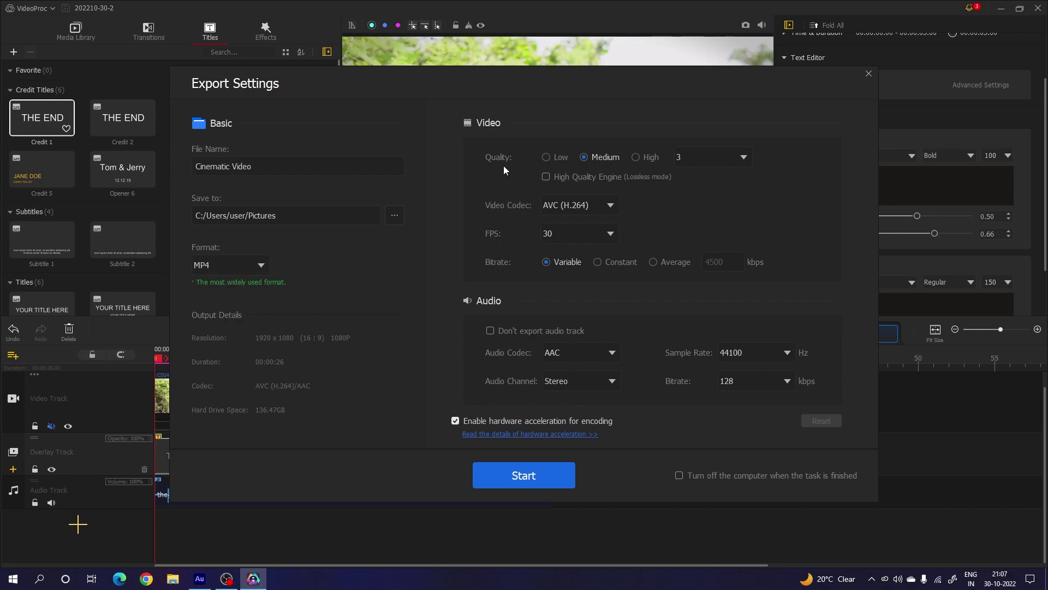
Configure the export video for High quality with the High Quality Engine, AVC (H.264) codec and 24 FPS.
{"action": "left_click", "coordinate": [637, 158]}
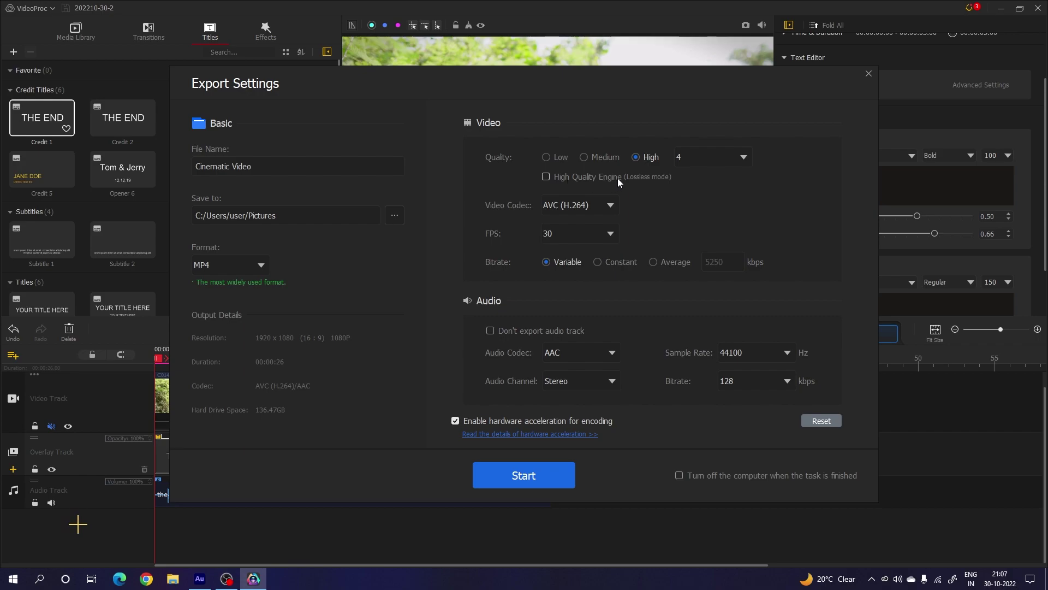
{"action": "left_click", "coordinate": [563, 178]}
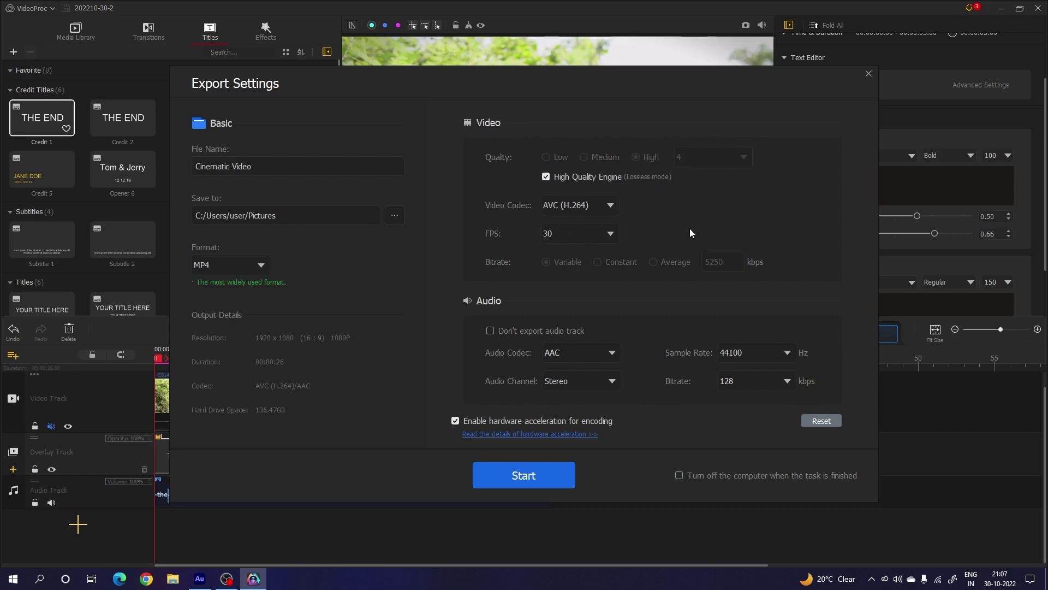
{"action": "left_click", "coordinate": [603, 207]}
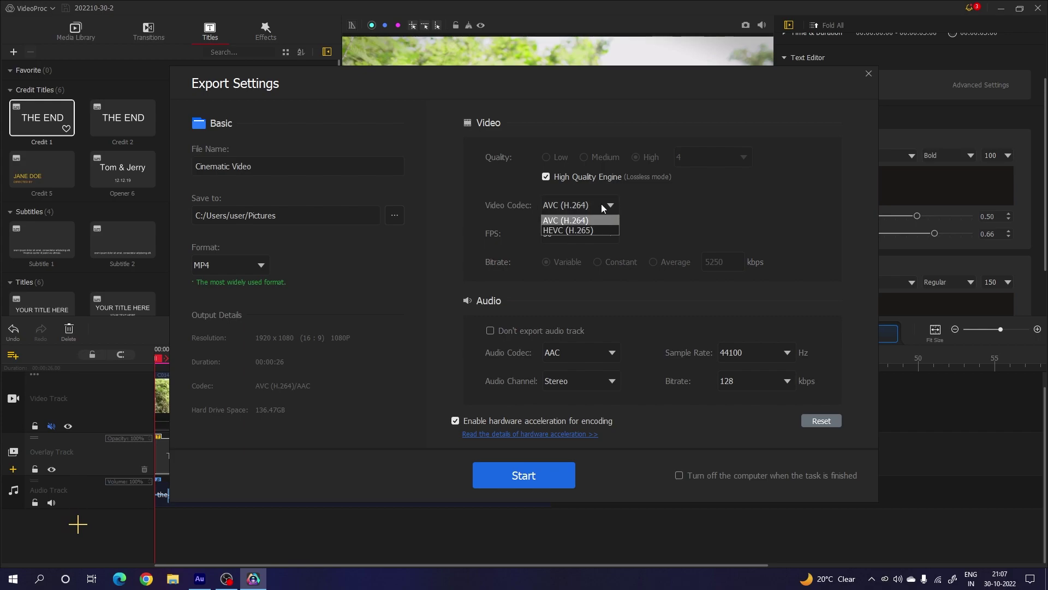
{"action": "left_click", "coordinate": [565, 222]}
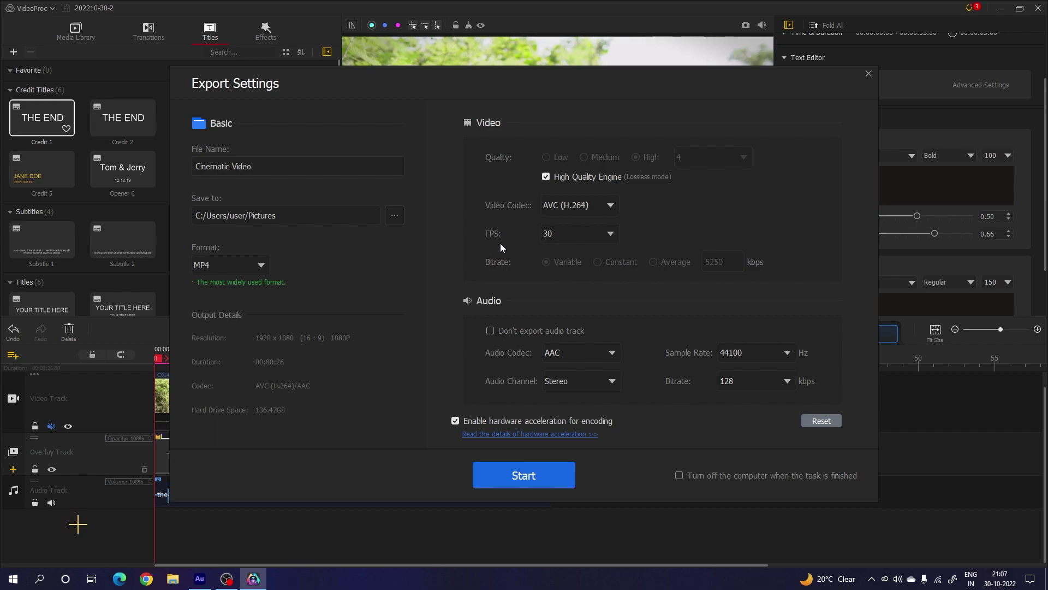
{"action": "left_click", "coordinate": [610, 236]}
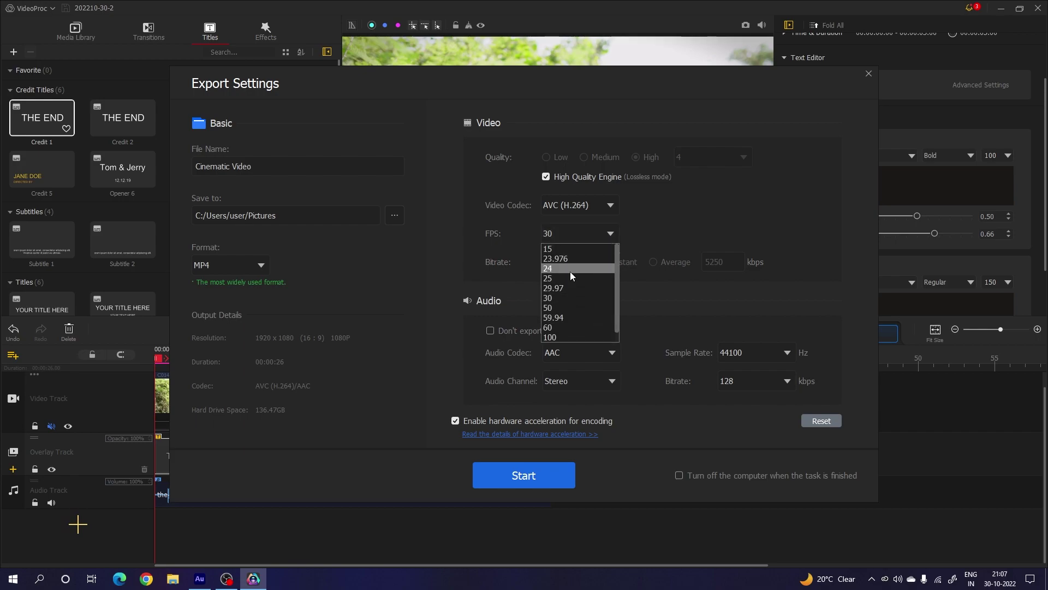
{"action": "left_click", "coordinate": [570, 268]}
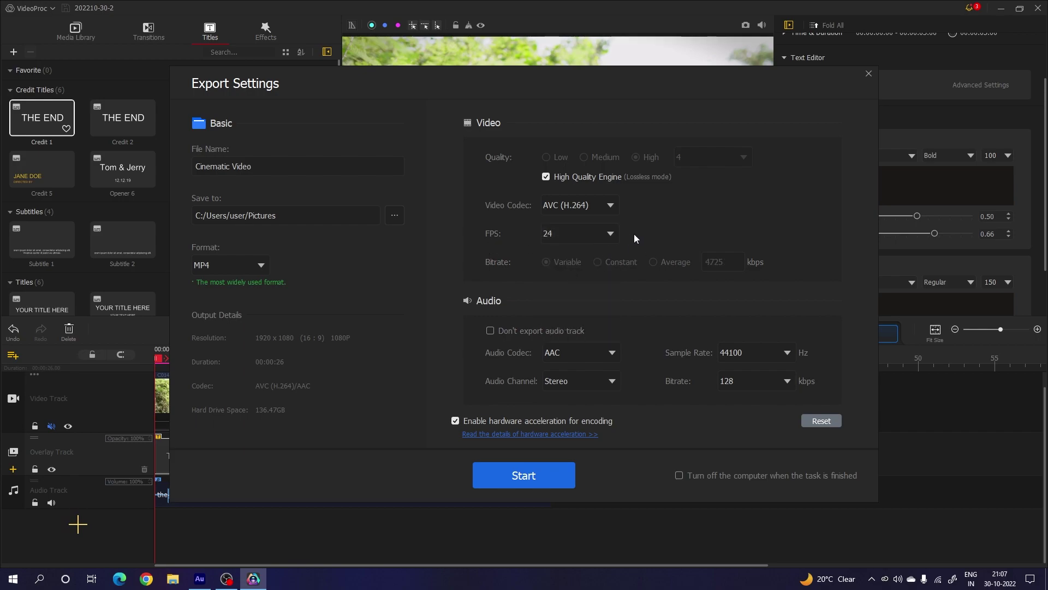
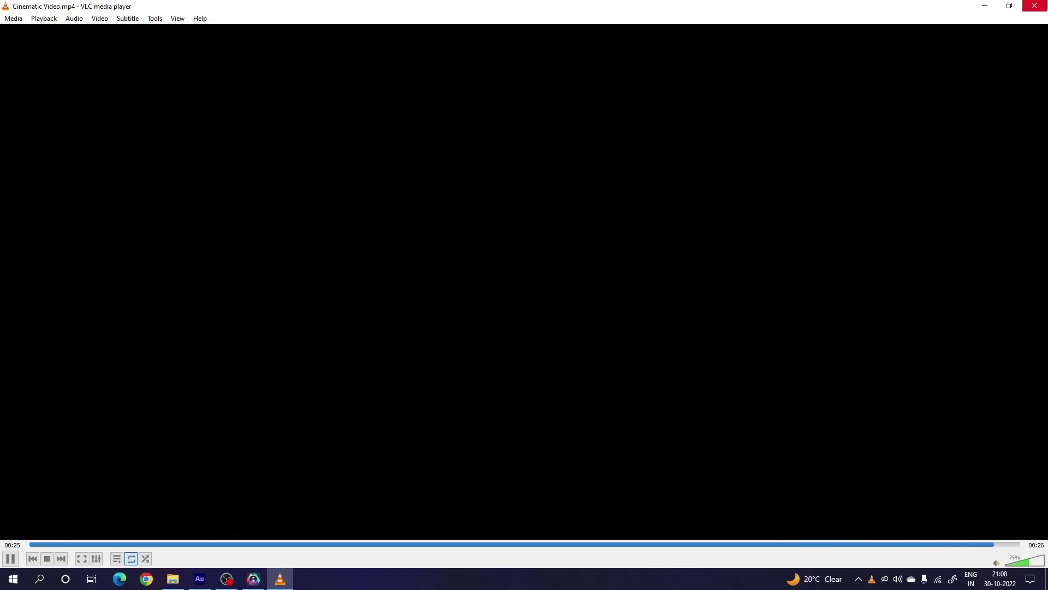
Close the playback of the exported Cinematic Video and the Pictures folder window.
{"action": "left_click", "coordinate": [1035, 6]}
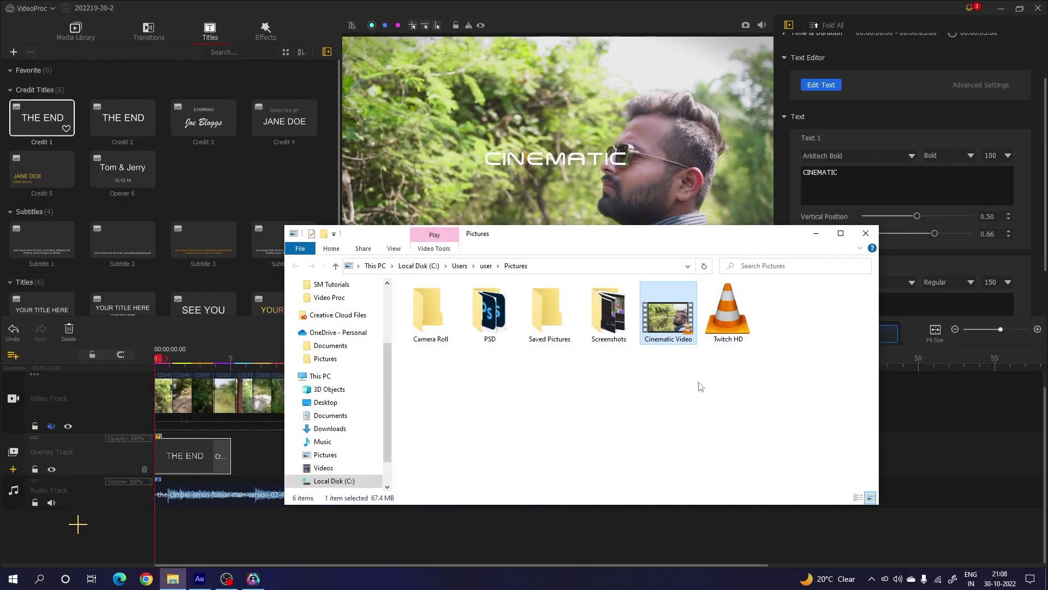
{"action": "left_click", "coordinate": [866, 233]}
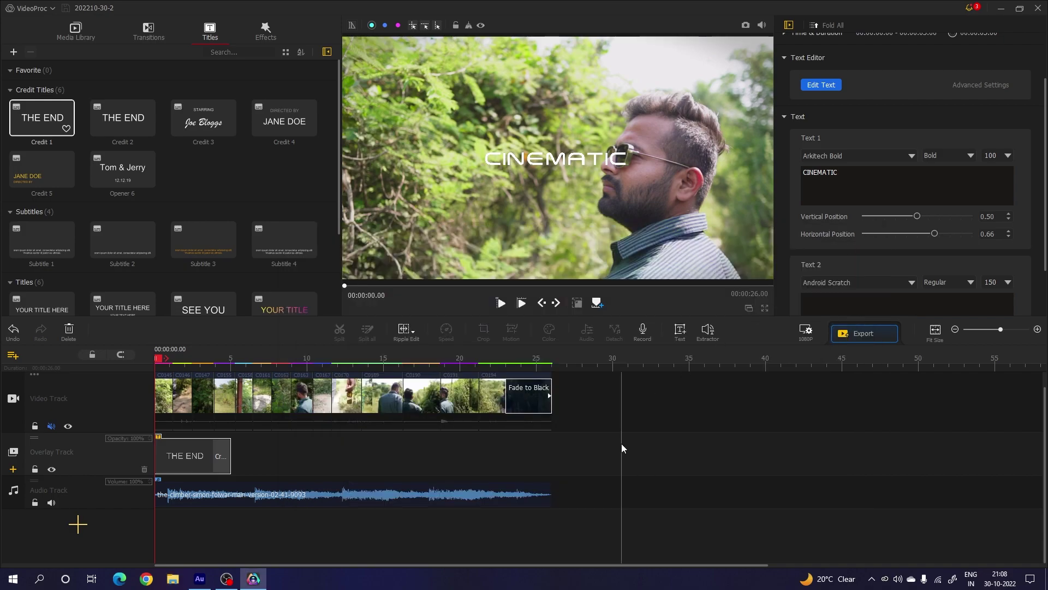